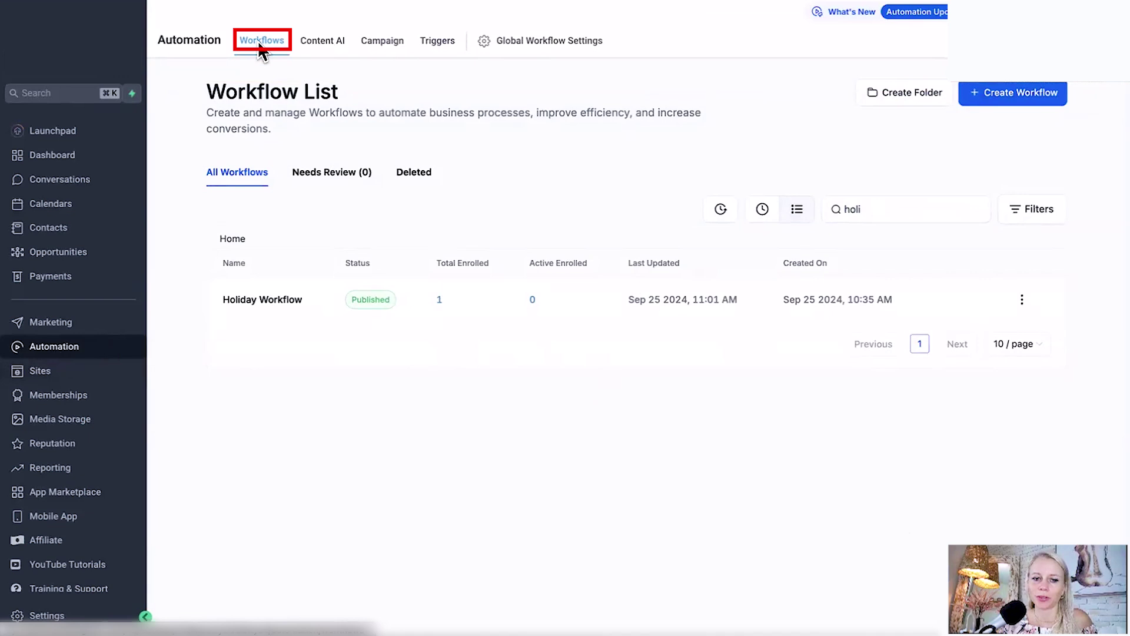
- Open the Holiday Workflow and add a Form Submitted trigger
left_click(1002, 100)
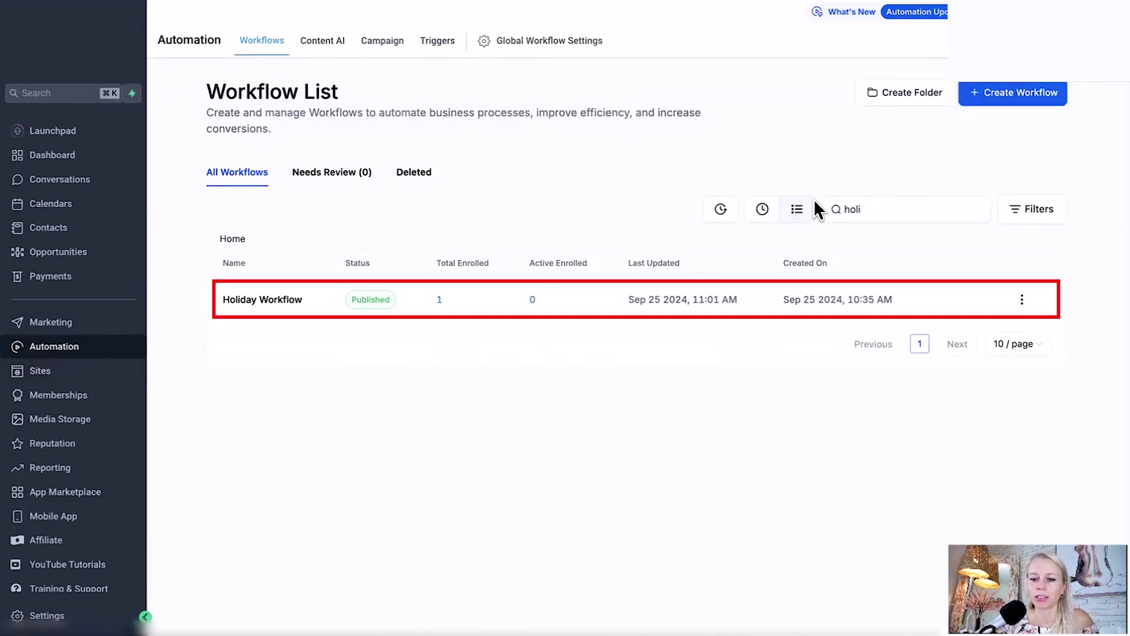
left_click(279, 300)
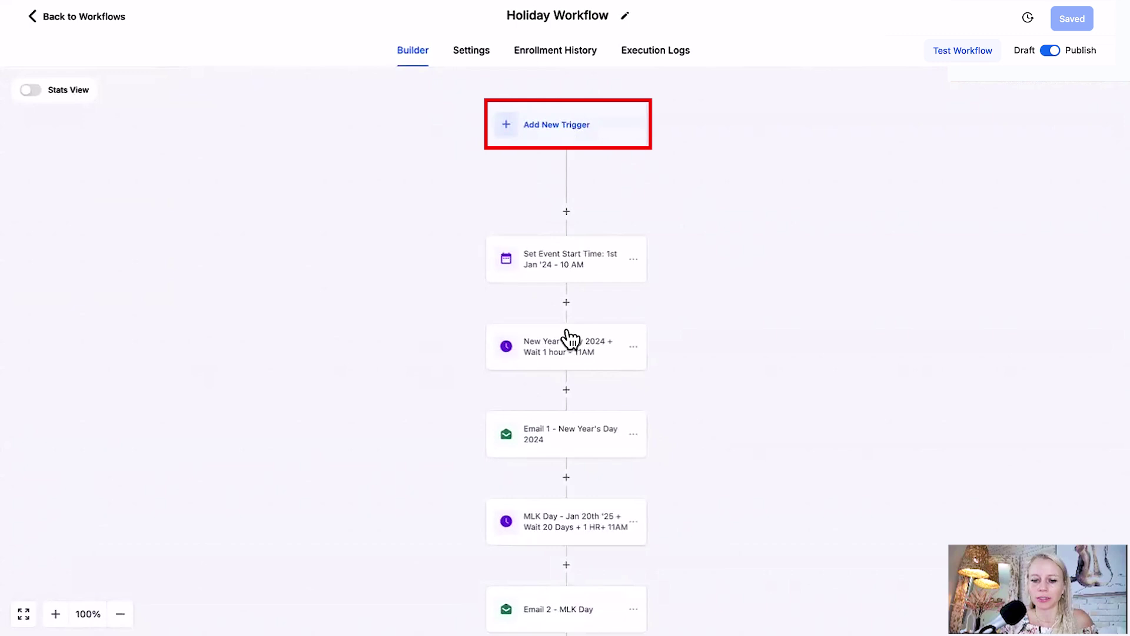
left_click(569, 125)
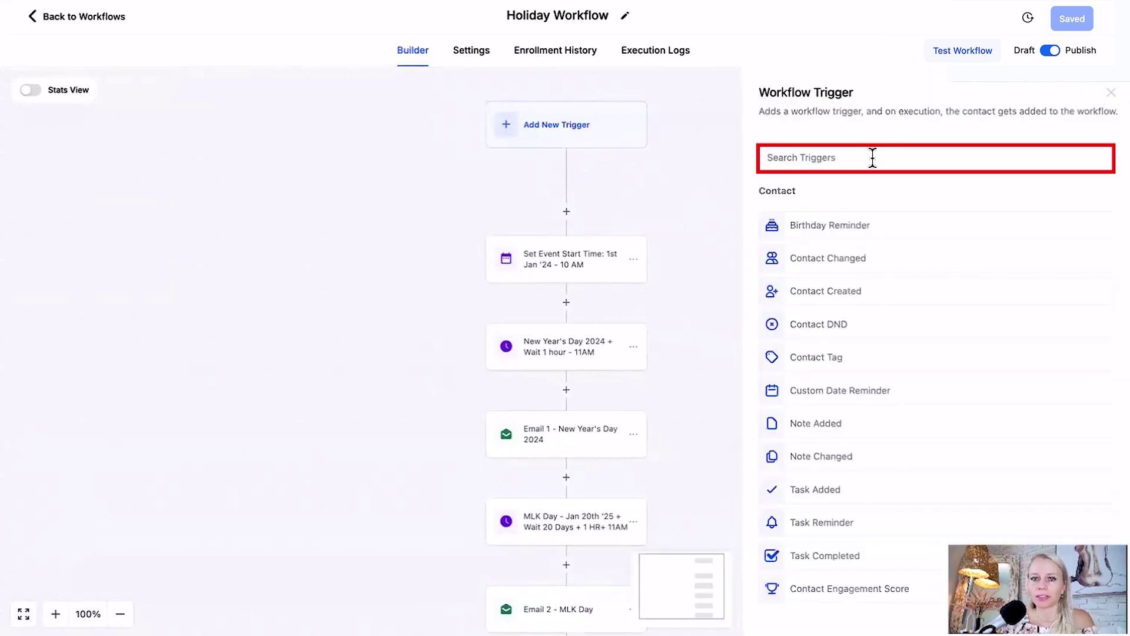
left_click(872, 158)
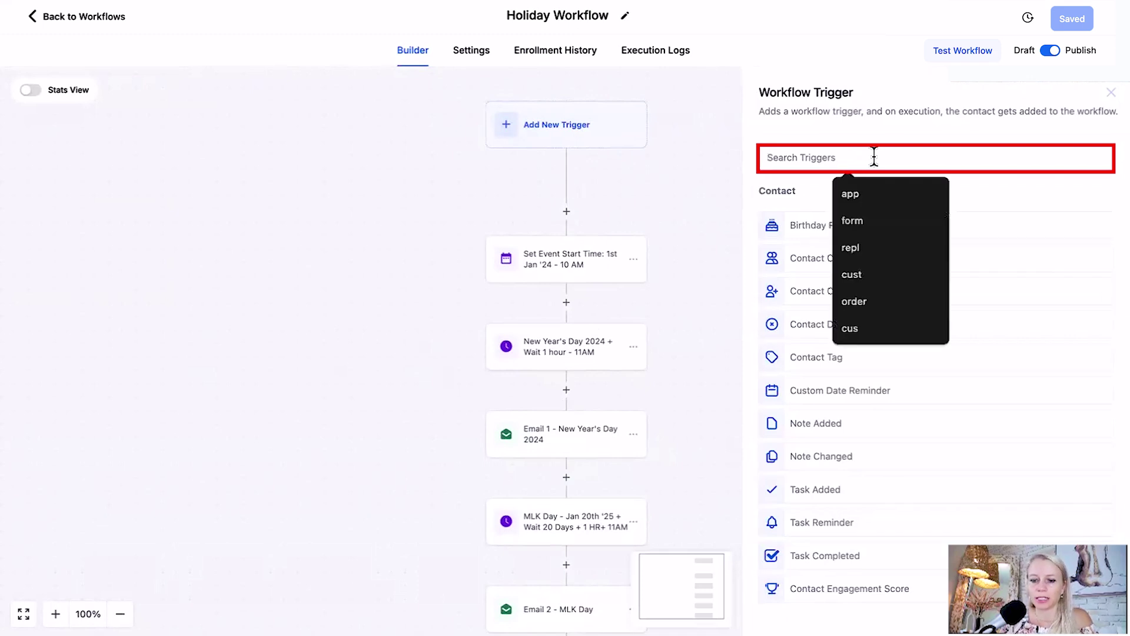
type("fon")
key("BackSpace")
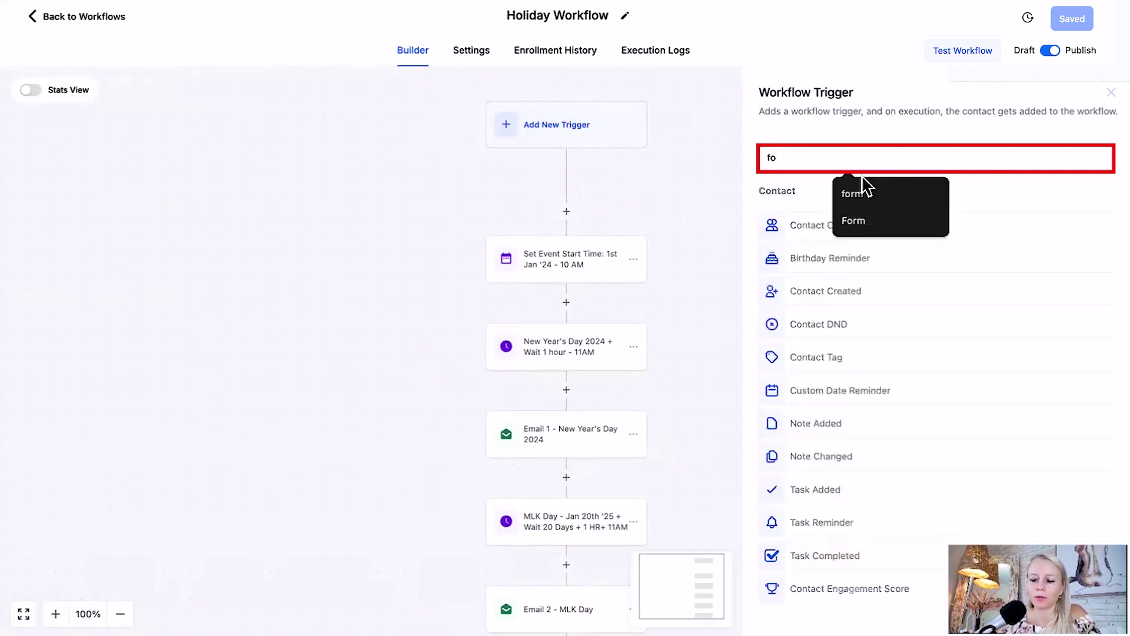
type("r")
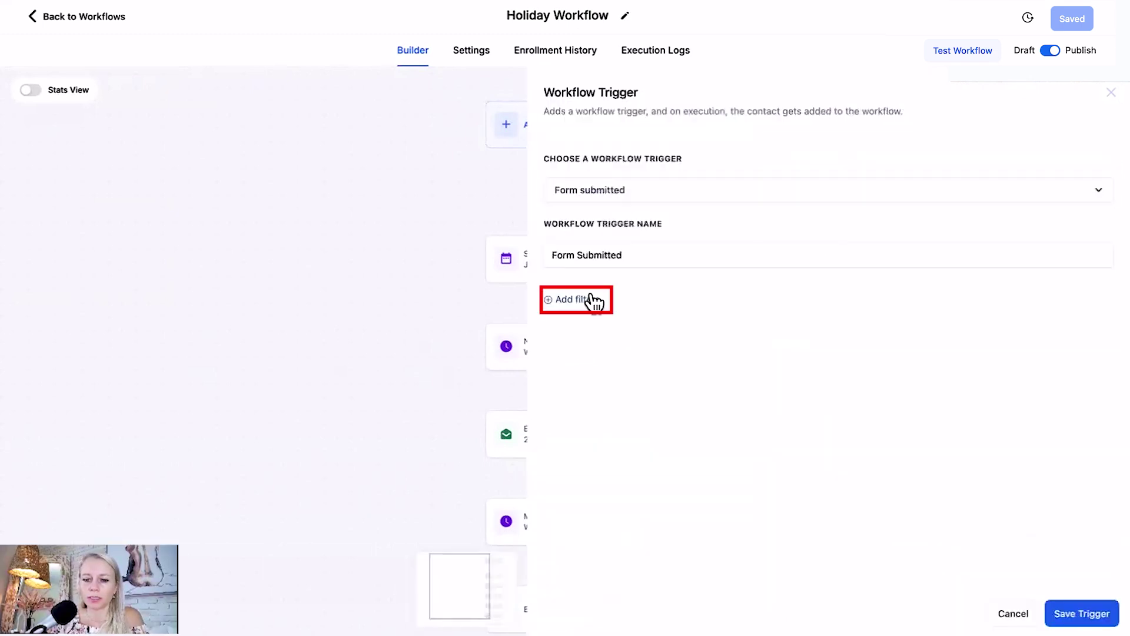
- Filter the trigger to Form is Form 43 and save it
left_click(588, 298)
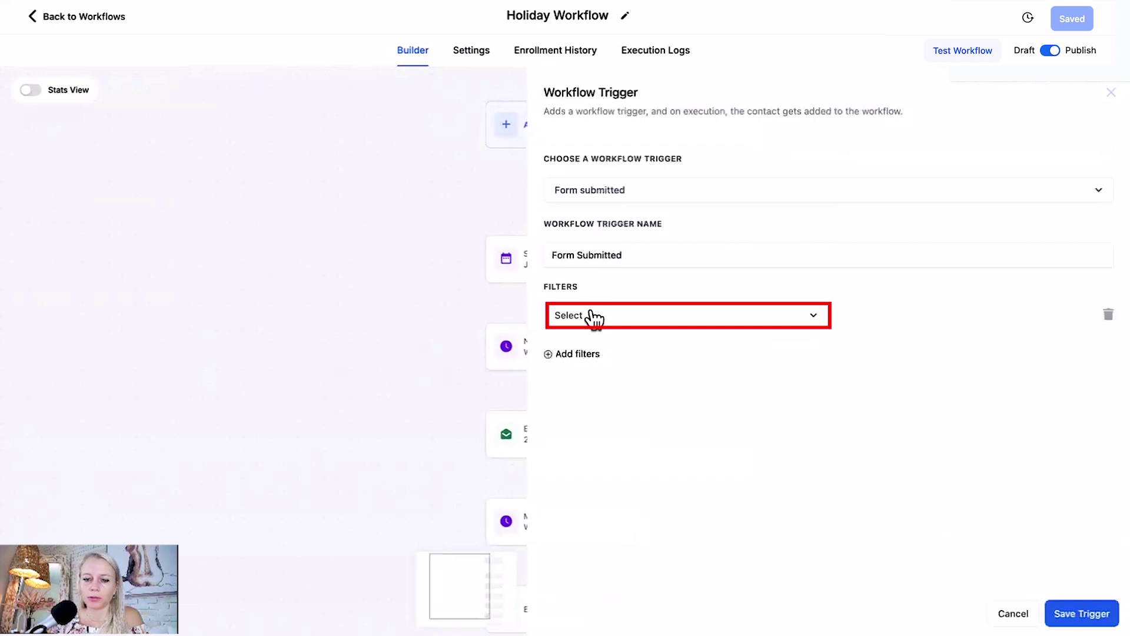
left_click(625, 315)
left_click(676, 408)
left_click(885, 318)
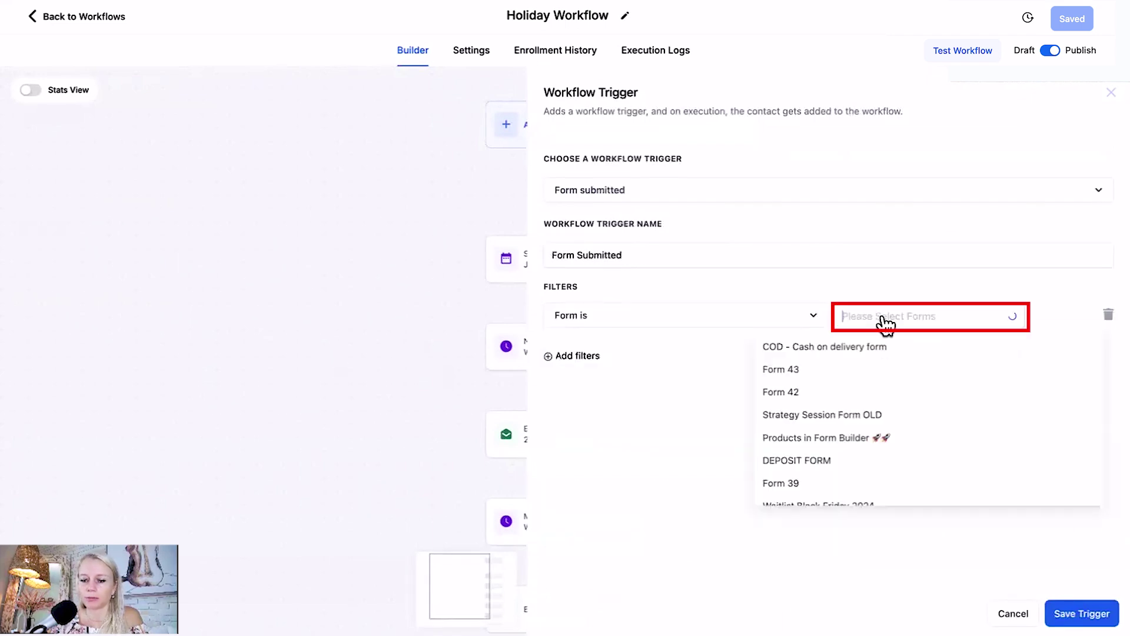
left_click(883, 364)
left_click(1064, 613)
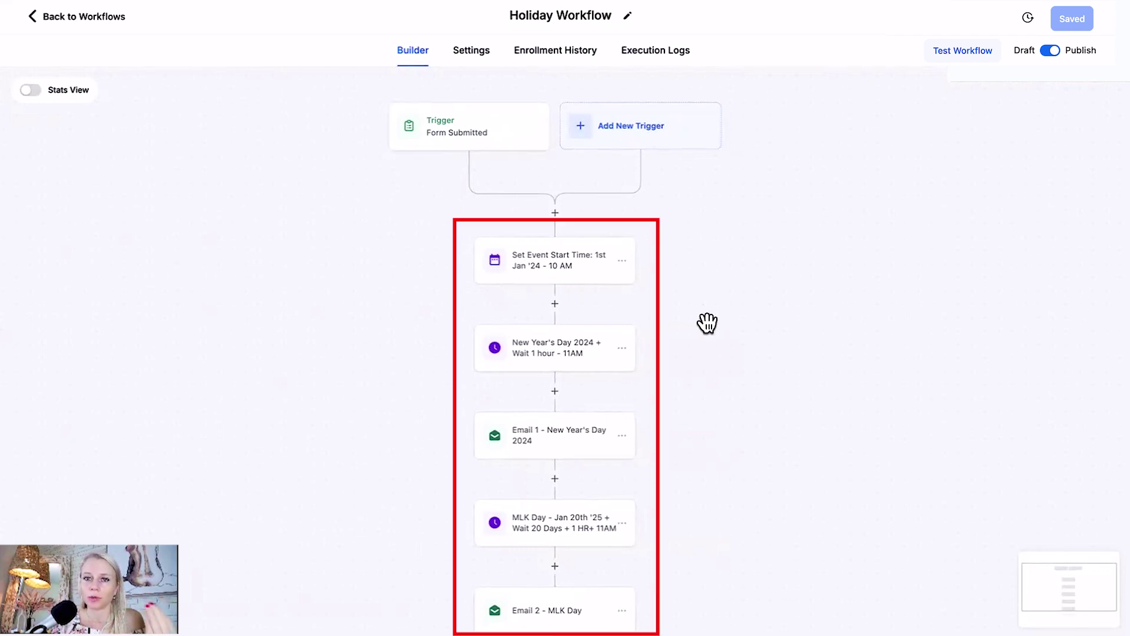
- Add a Set Event Start Date step below the trigger with type Specific Date/Time
scroll(707, 322, "down", 1)
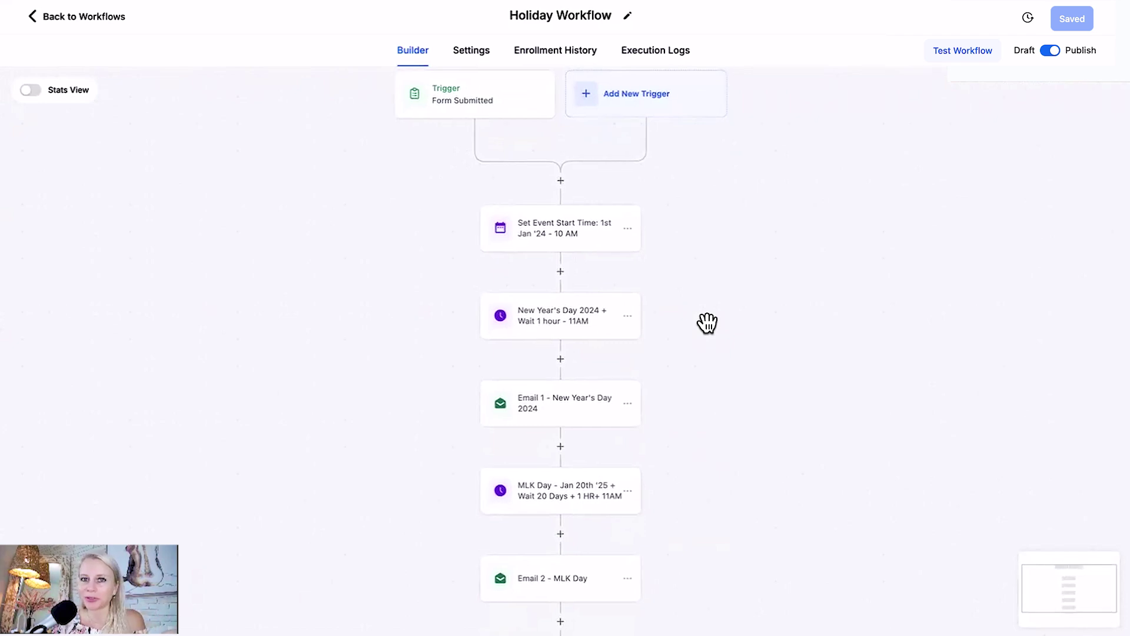
scroll(717, 302, "down", 1)
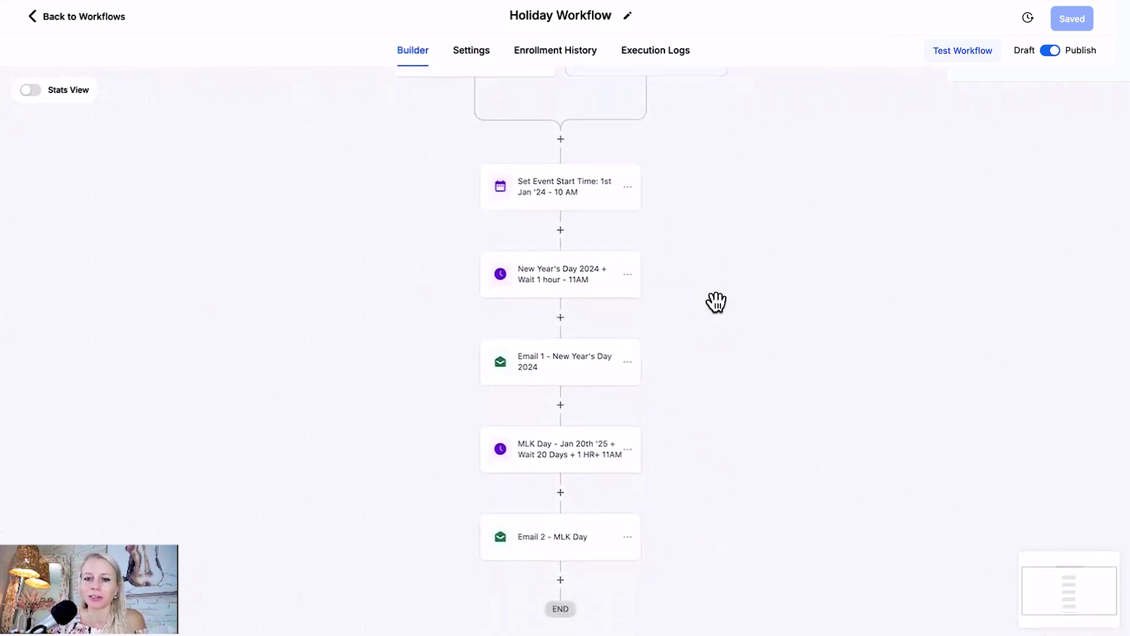
scroll(717, 303, "up", 1)
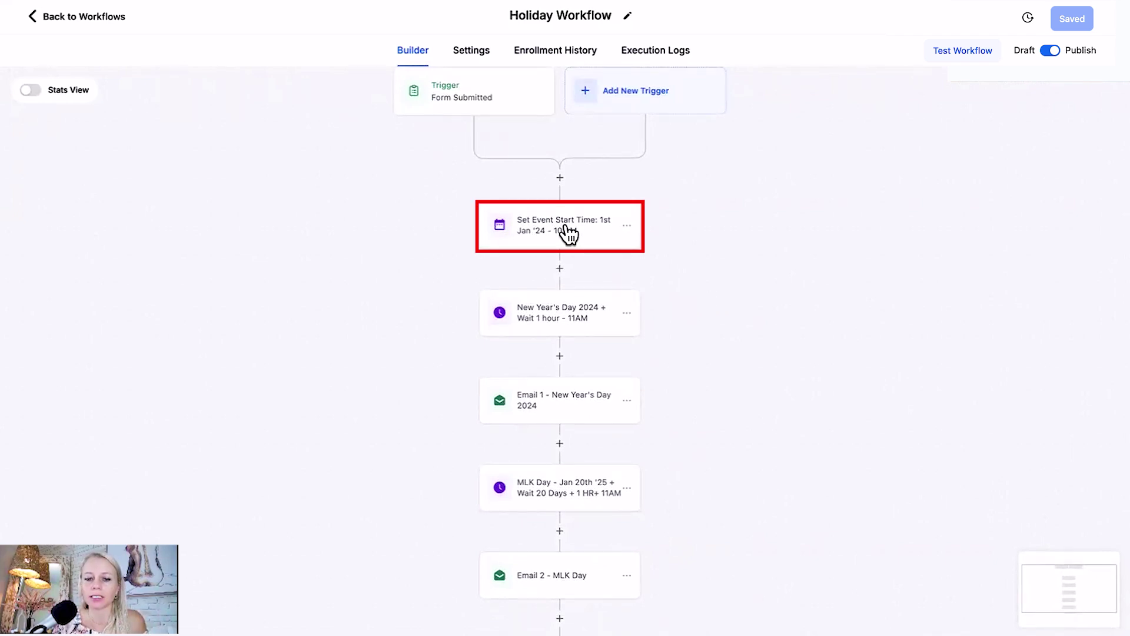
left_click(559, 180)
type("even")
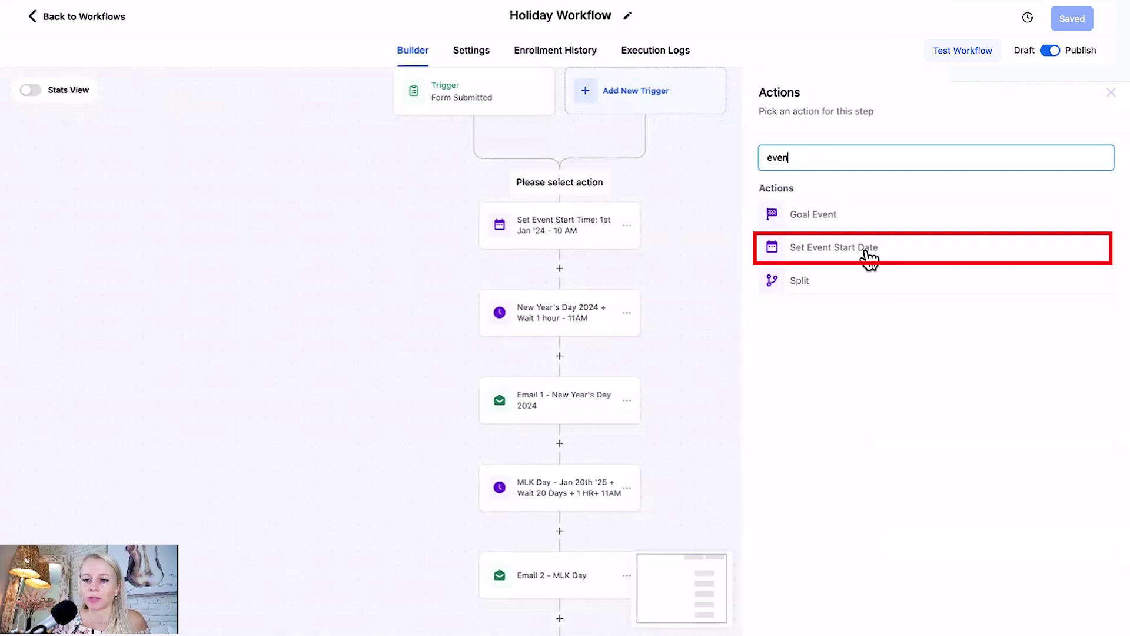
left_click(832, 258)
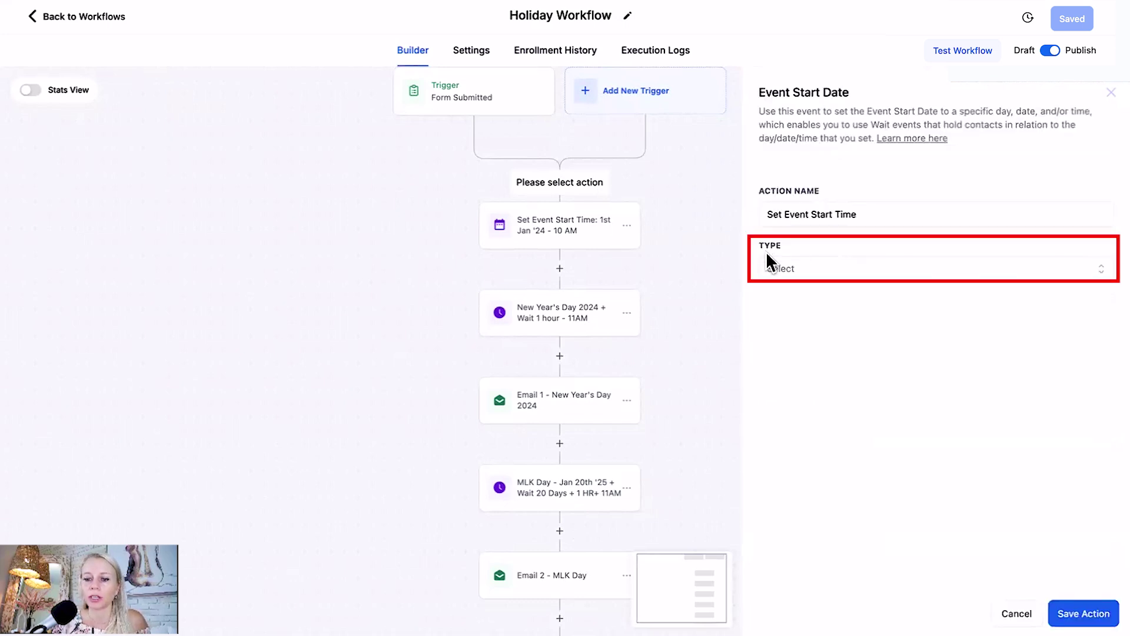
left_click(788, 269)
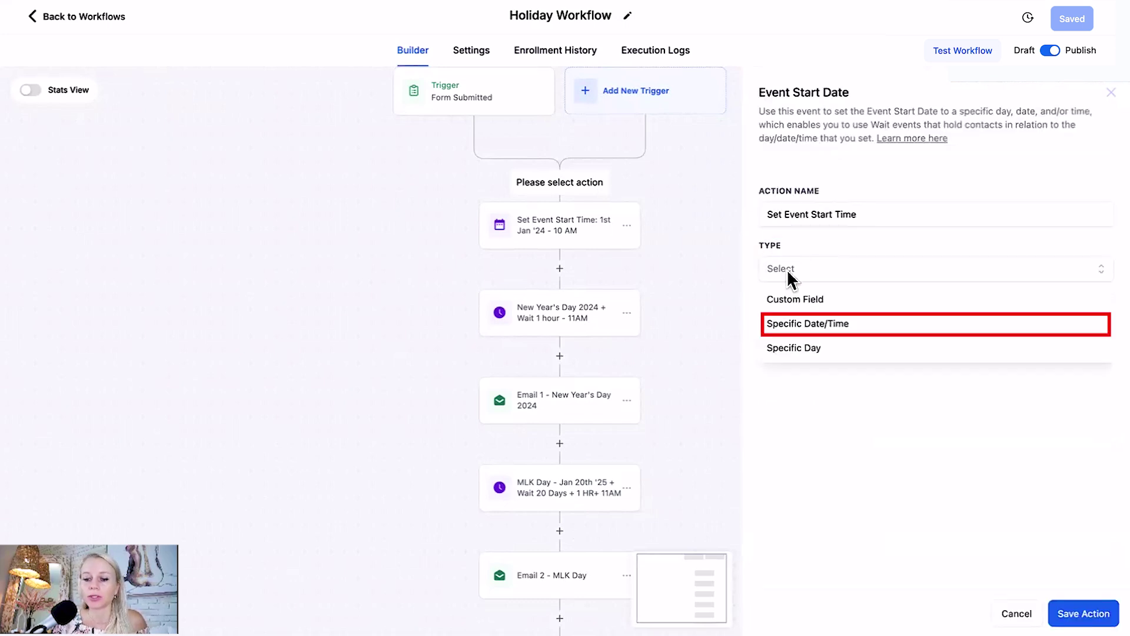
left_click(872, 327)
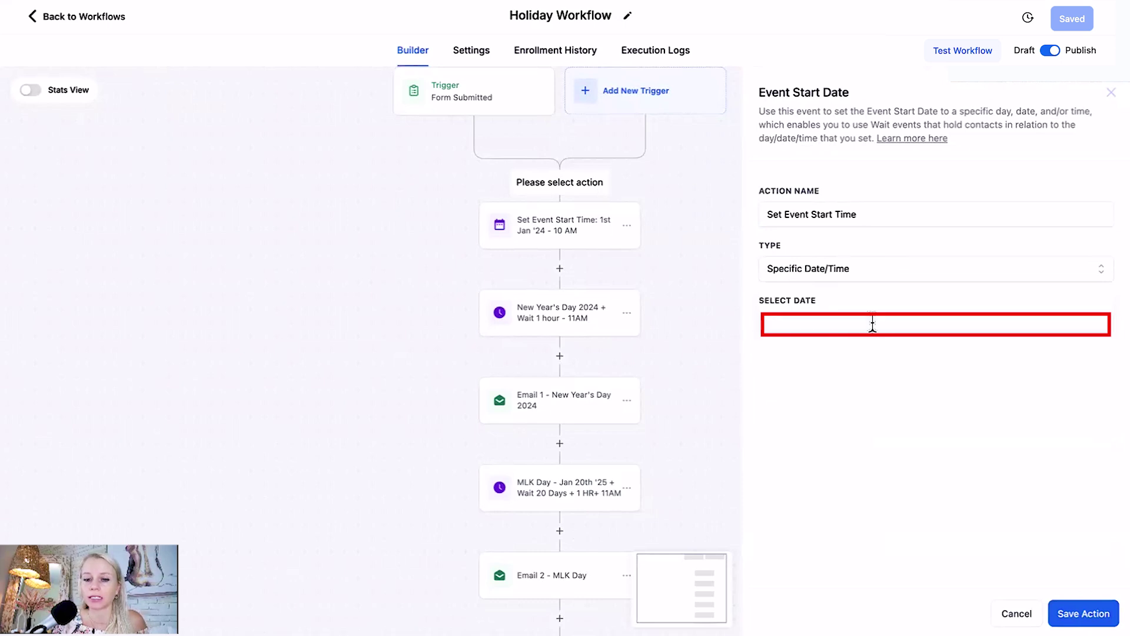
- Set the event start to 1 January 2024 at 11:00 AM and save the step
left_click(814, 323)
left_click(775, 357)
left_click(775, 357)
left_click(774, 357)
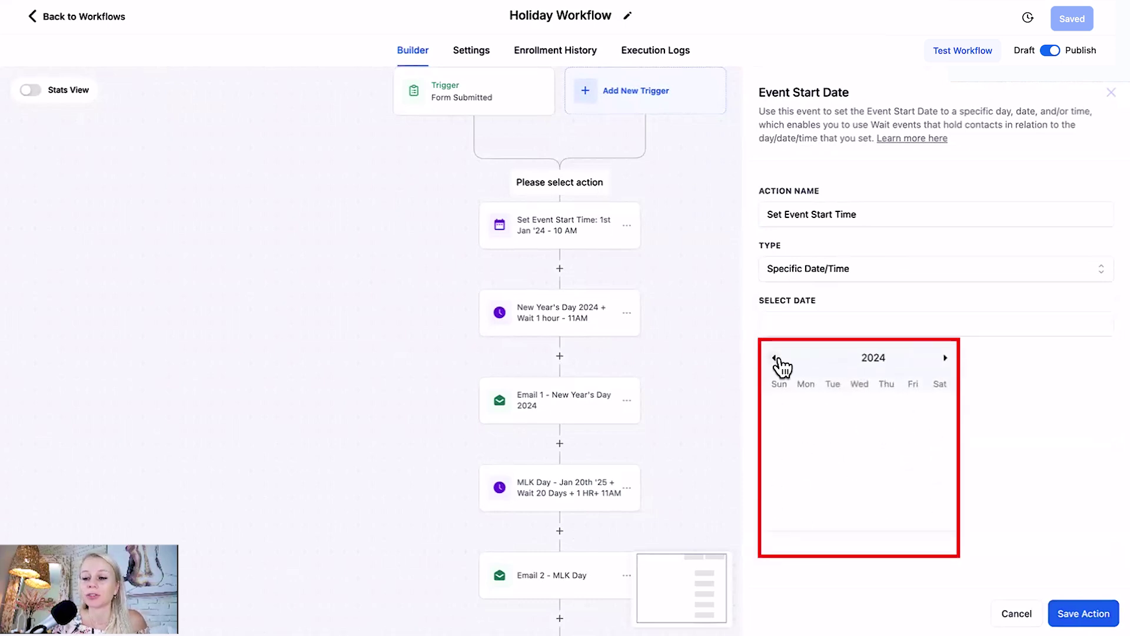
left_click(774, 358)
left_click(775, 357)
left_click(775, 358)
left_click(775, 358)
left_click(775, 358)
left_click(775, 357)
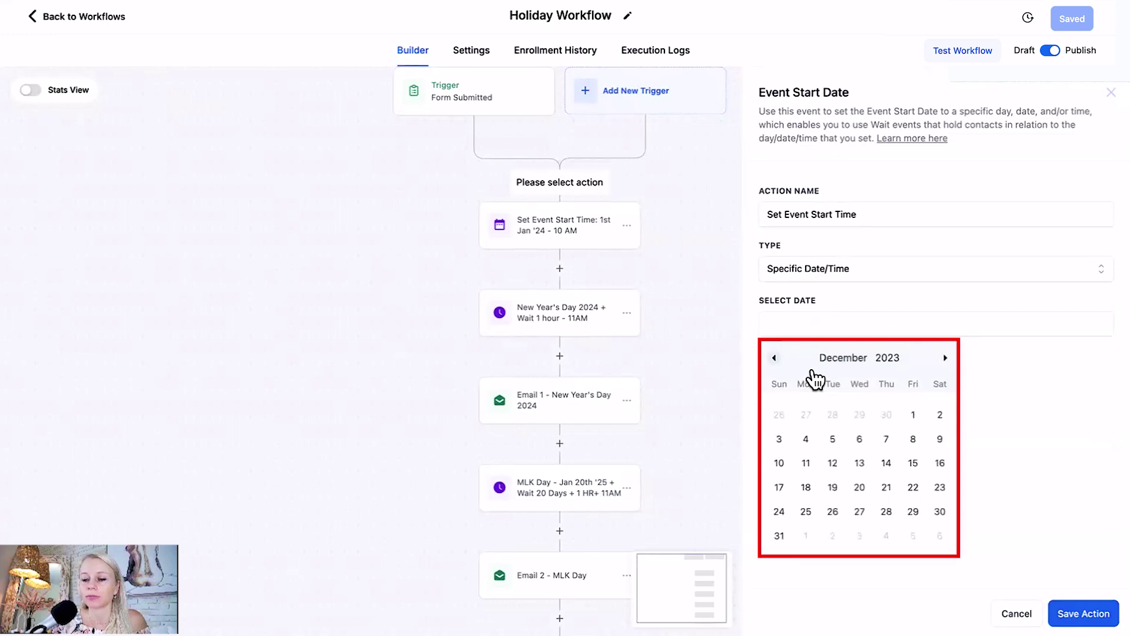
left_click(945, 358)
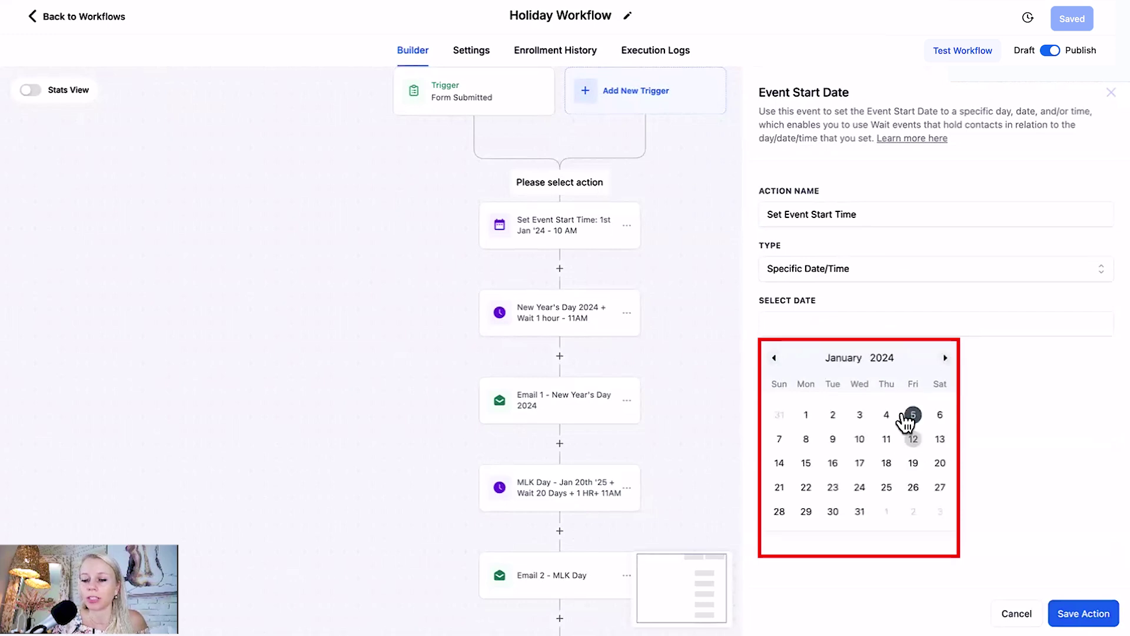
left_click(806, 415)
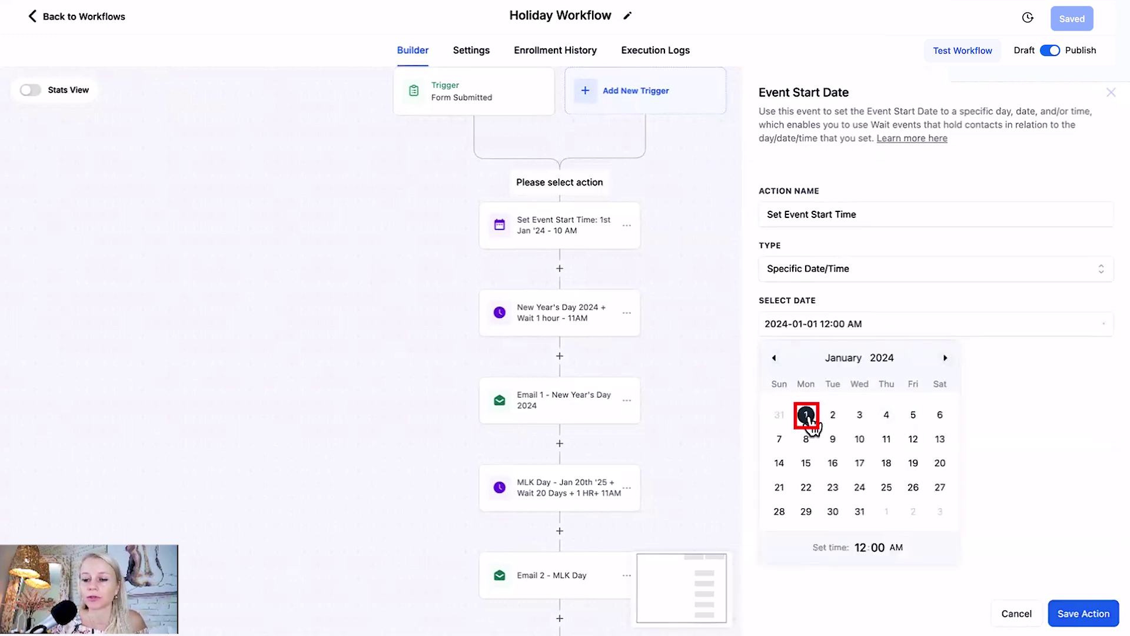
left_click(859, 547)
type("11")
left_click(999, 517)
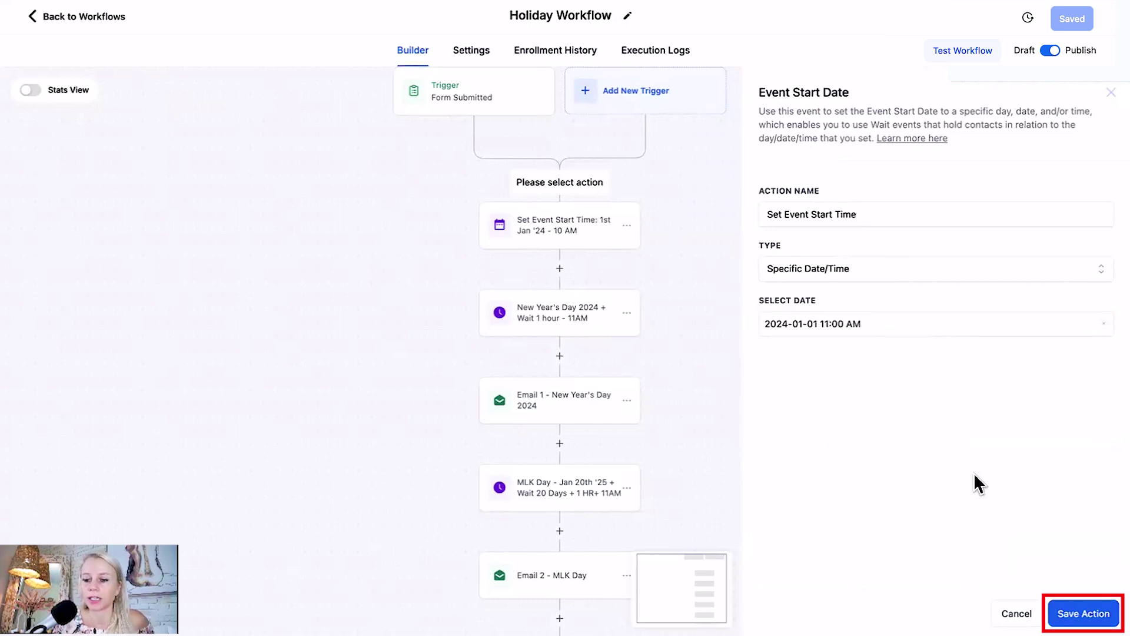
left_click(1074, 619)
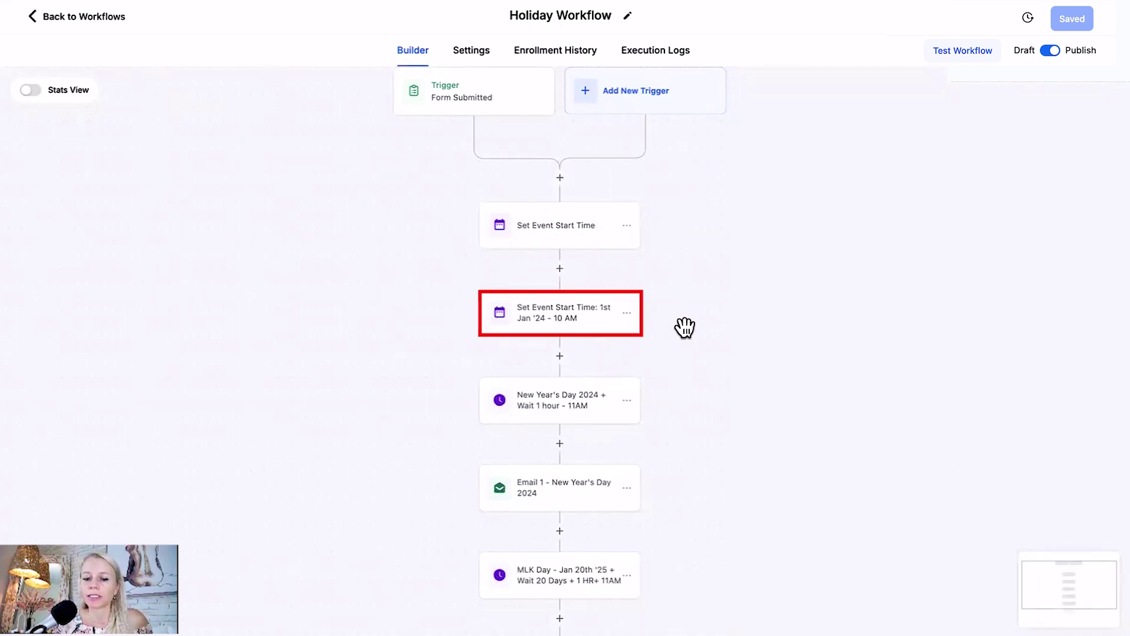
left_click(629, 227)
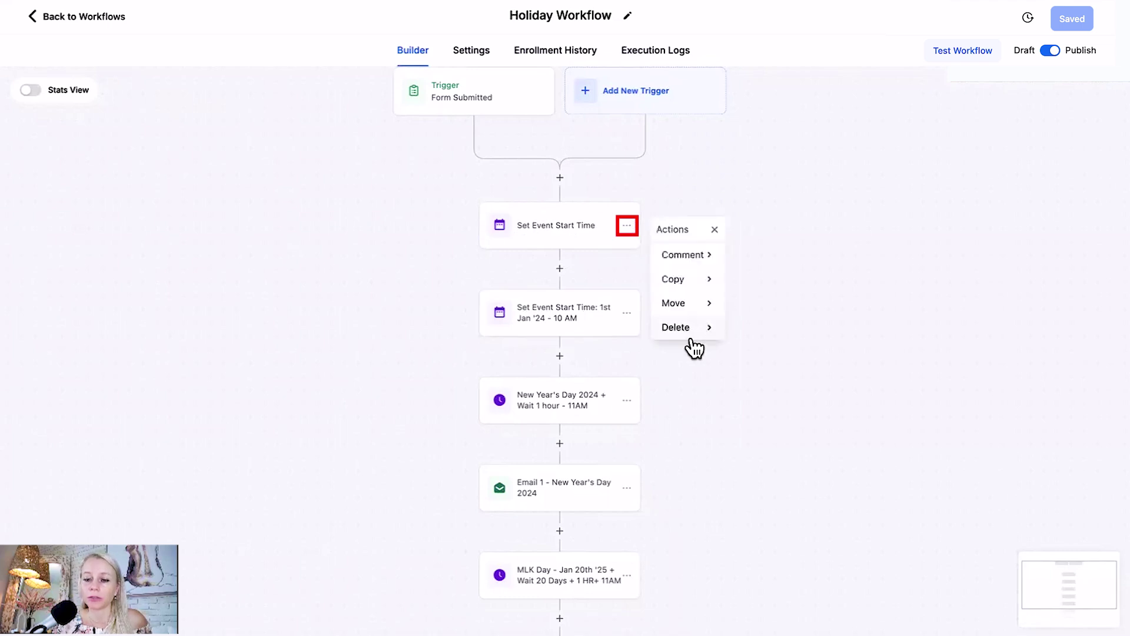
left_click(714, 330)
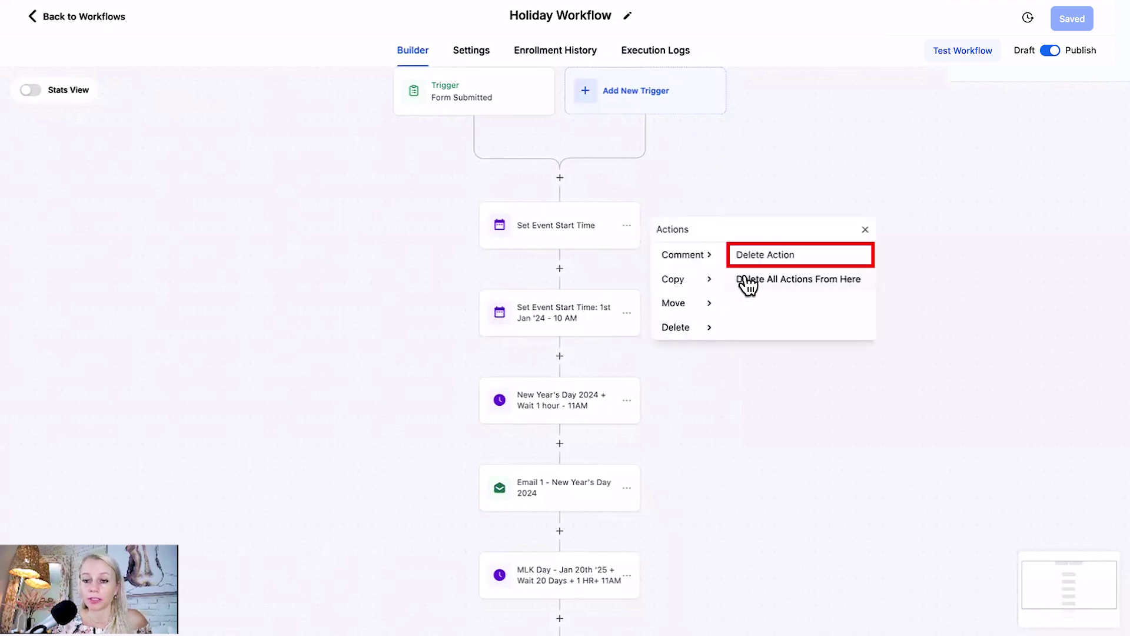
left_click(750, 256)
left_click(514, 220)
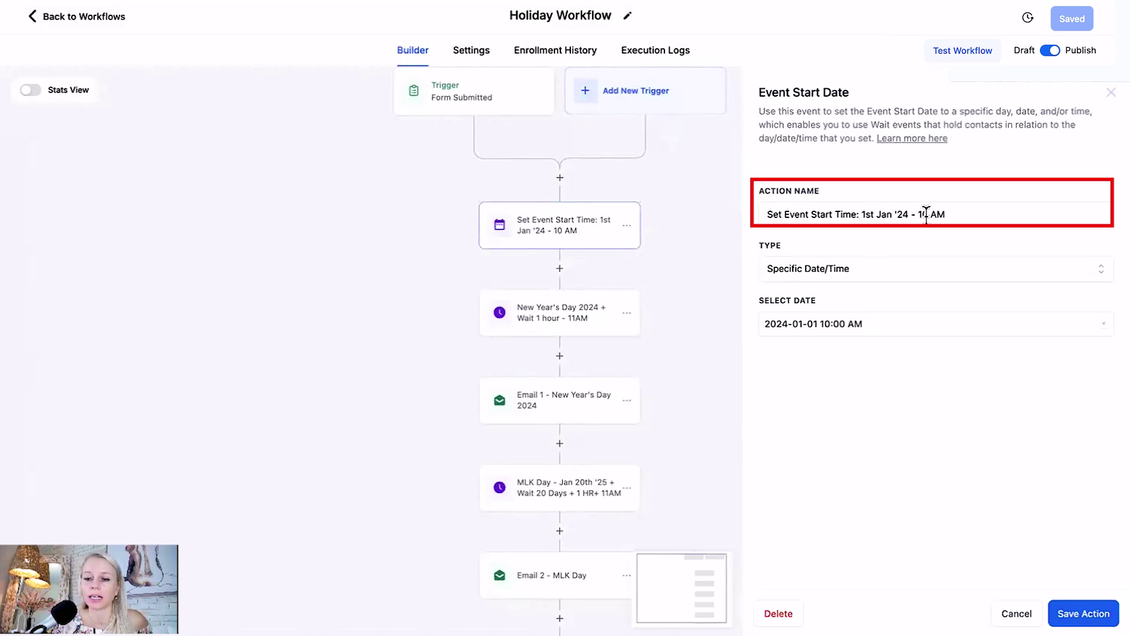
left_click(1082, 613)
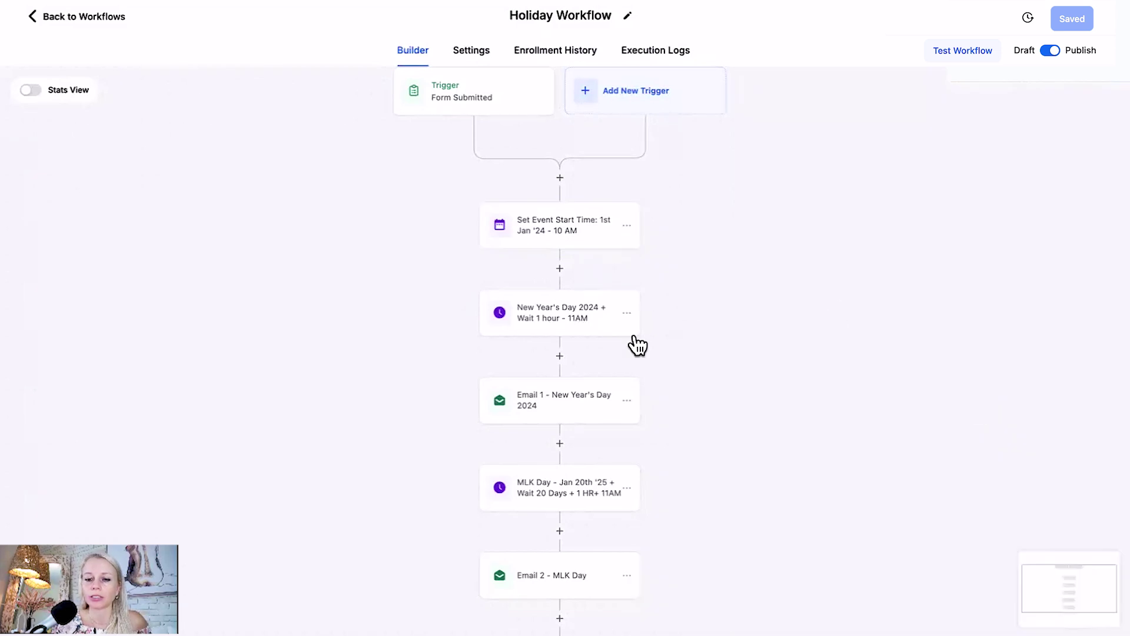
- Keep the New Year's Day wait on event time, 1 hour before, and save it
left_click(549, 323)
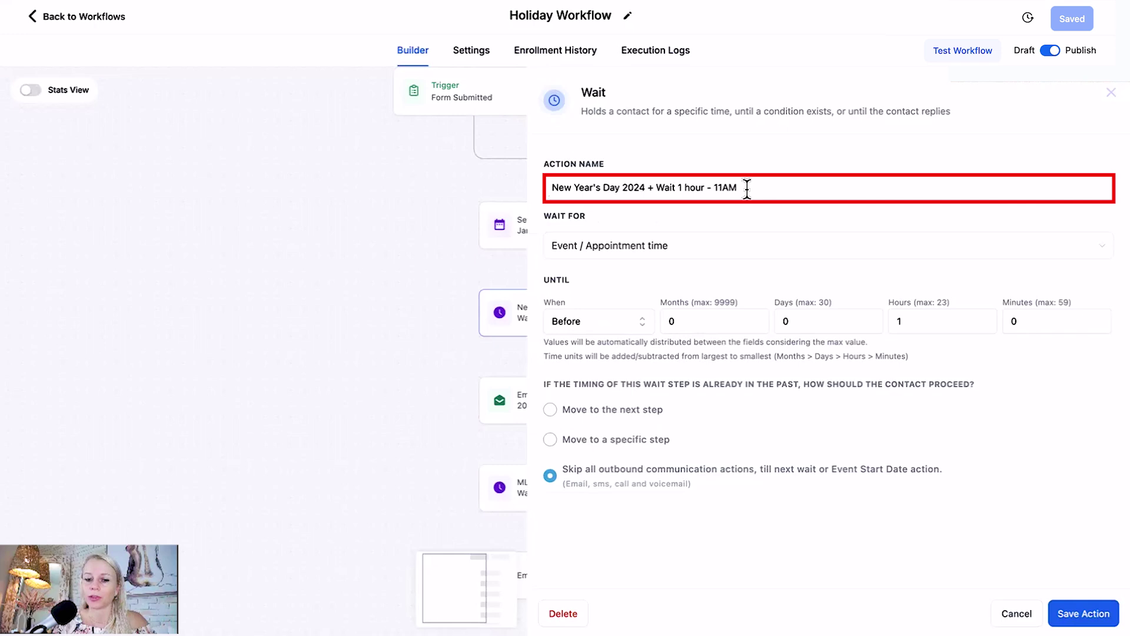
left_click(680, 245)
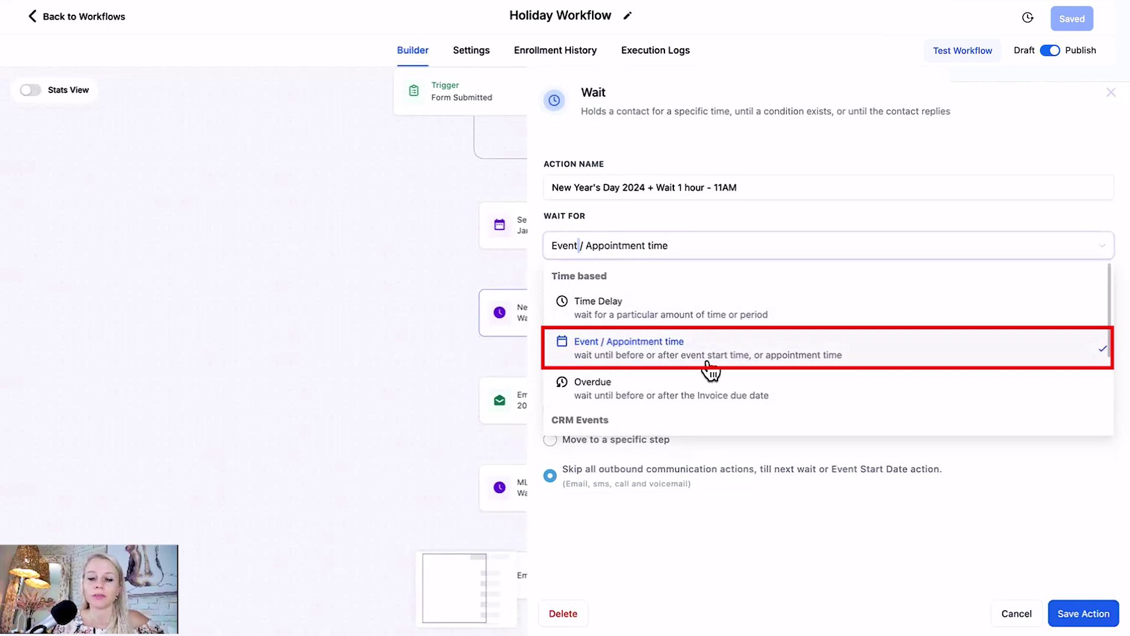
left_click(797, 363)
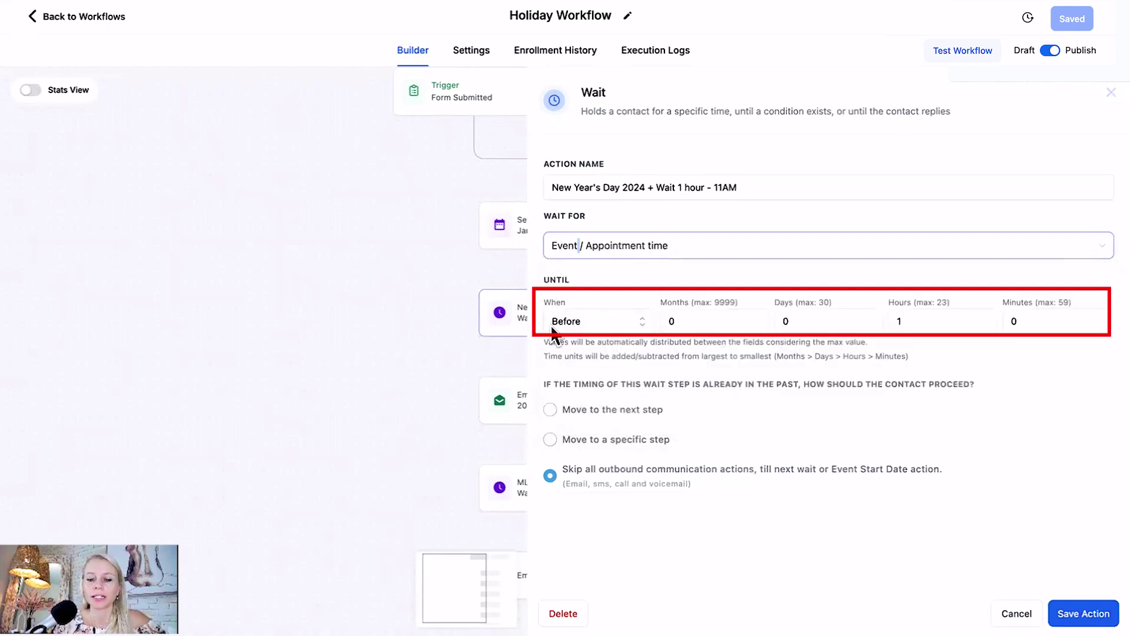
double_click(903, 323)
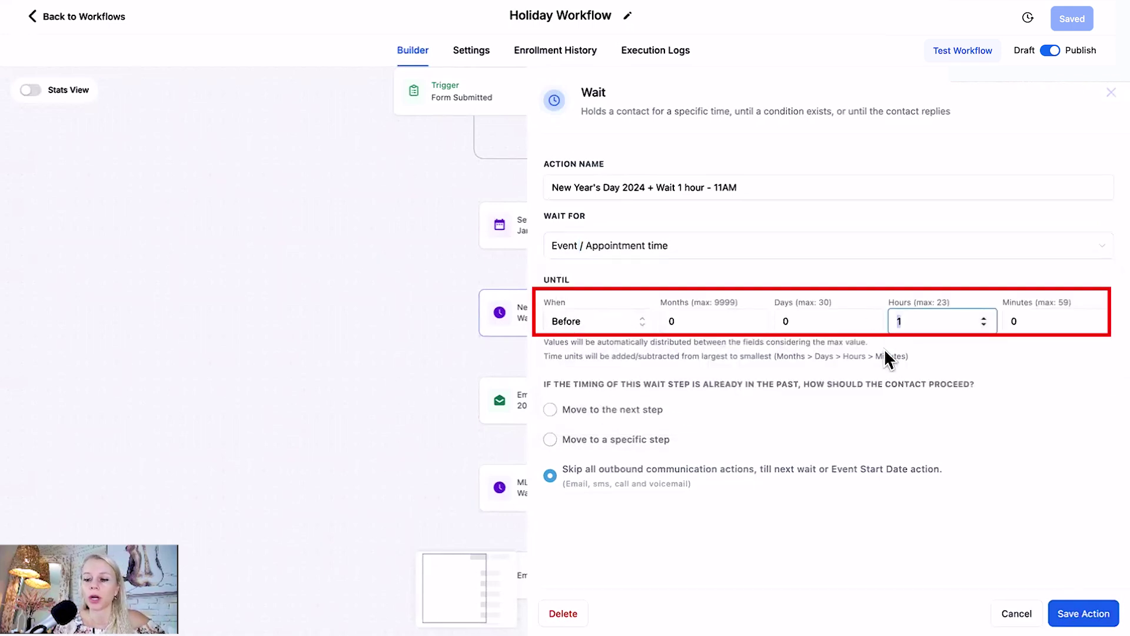
left_click(715, 188)
double_click(732, 188)
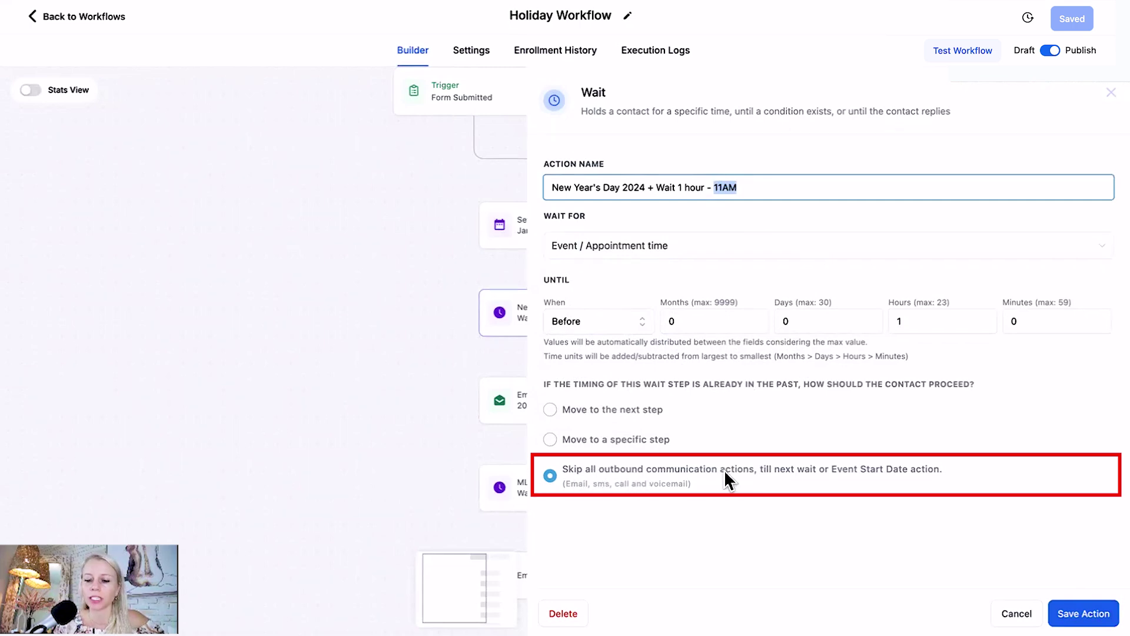
left_click(1087, 613)
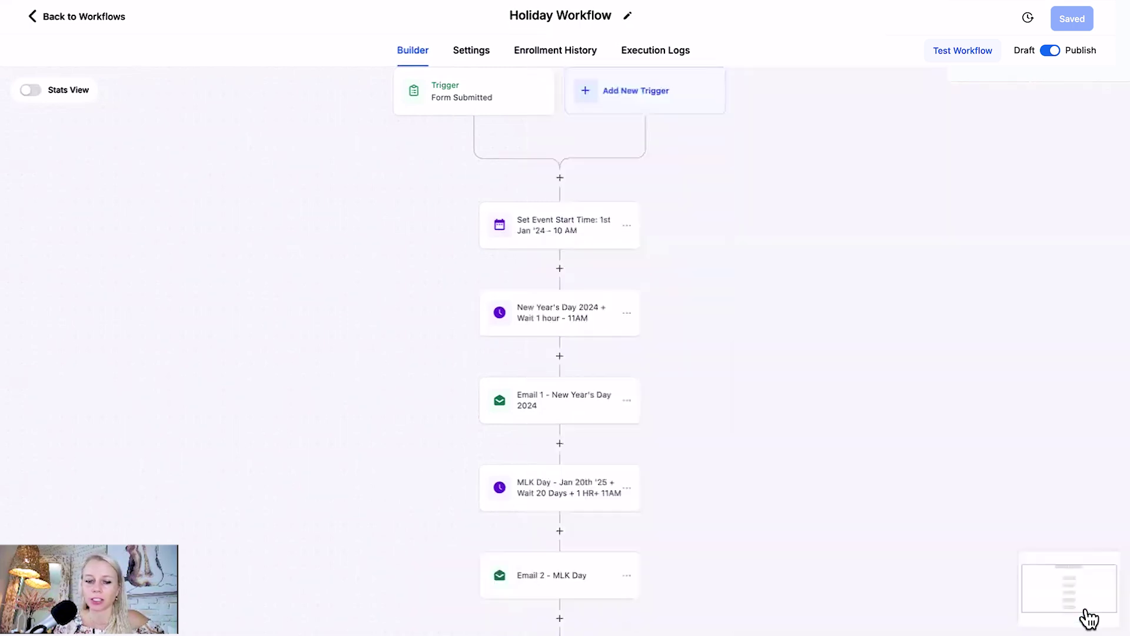
- Check Email 1 - New Year's Day 2024 has subject 'Happy New Years!' and save it
scroll(563, 361, "down", 2)
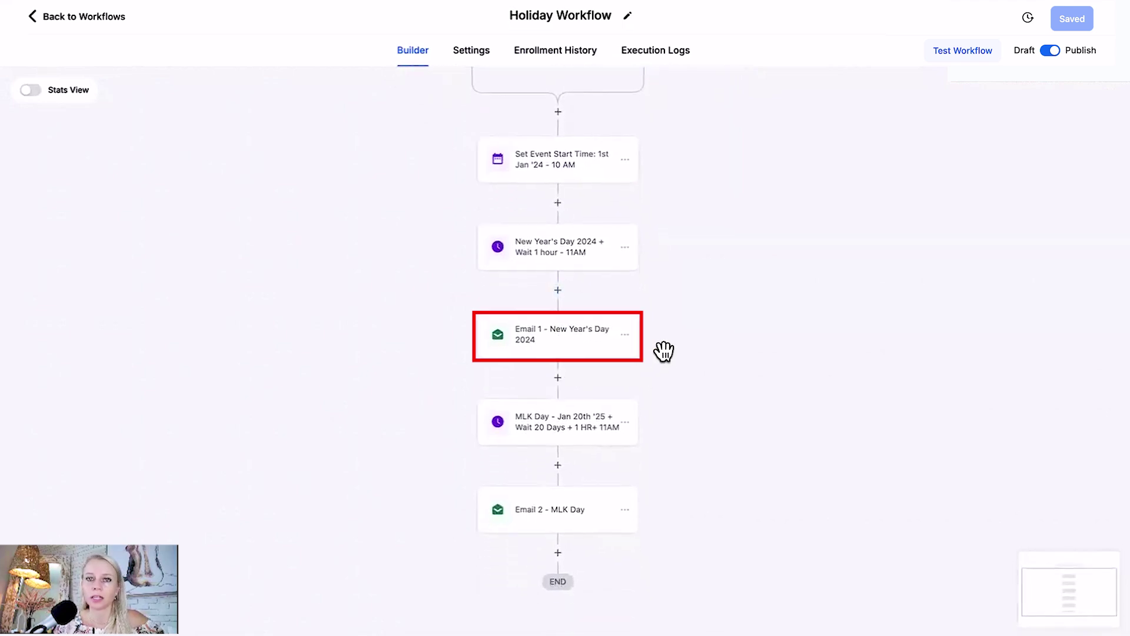
left_click(577, 355)
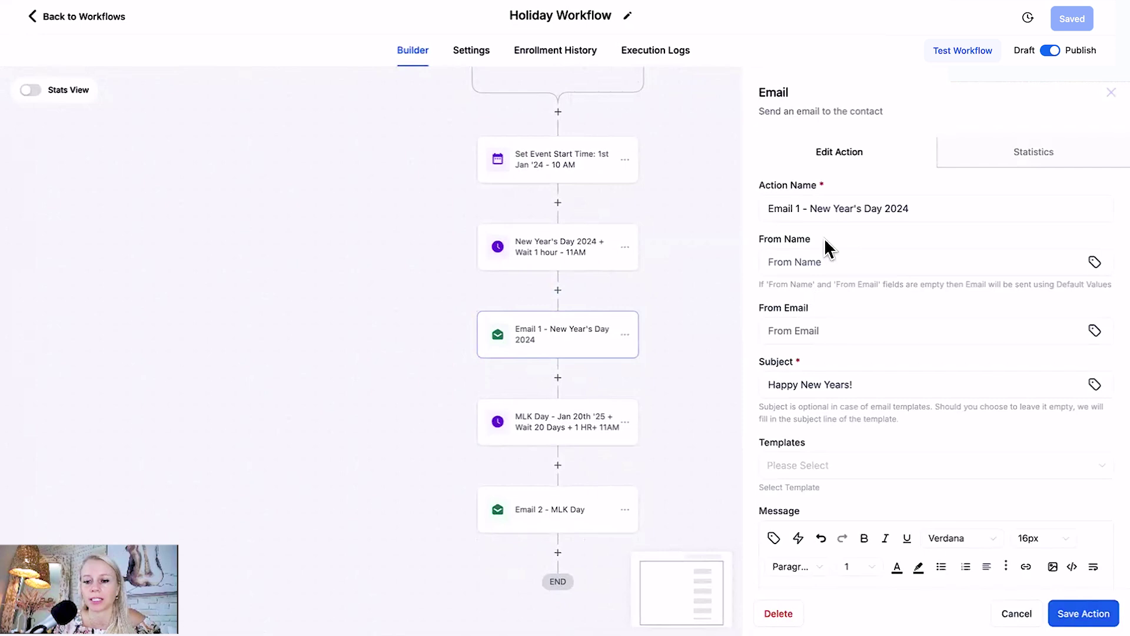
scroll(824, 238, "down", 3)
triple_click(814, 257)
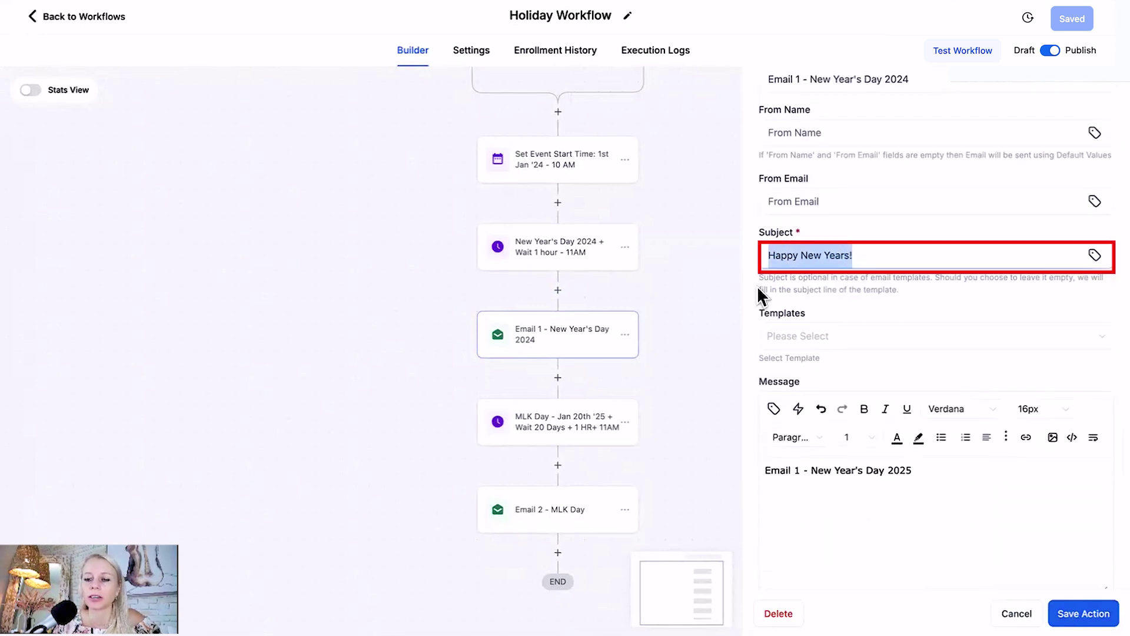
left_click(813, 487)
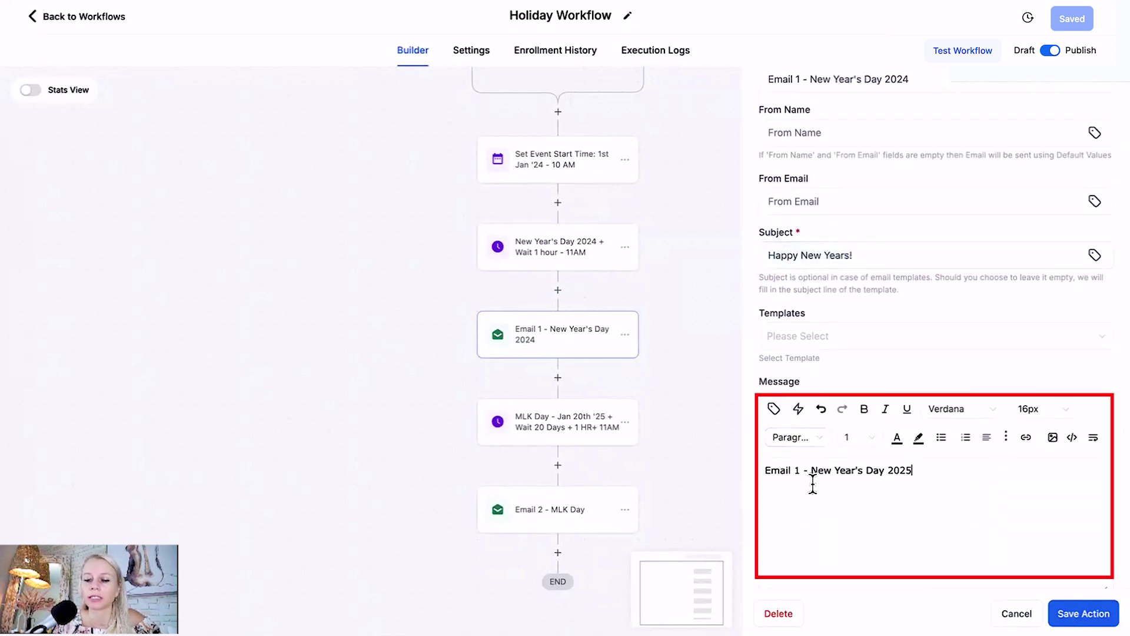
left_click(1082, 618)
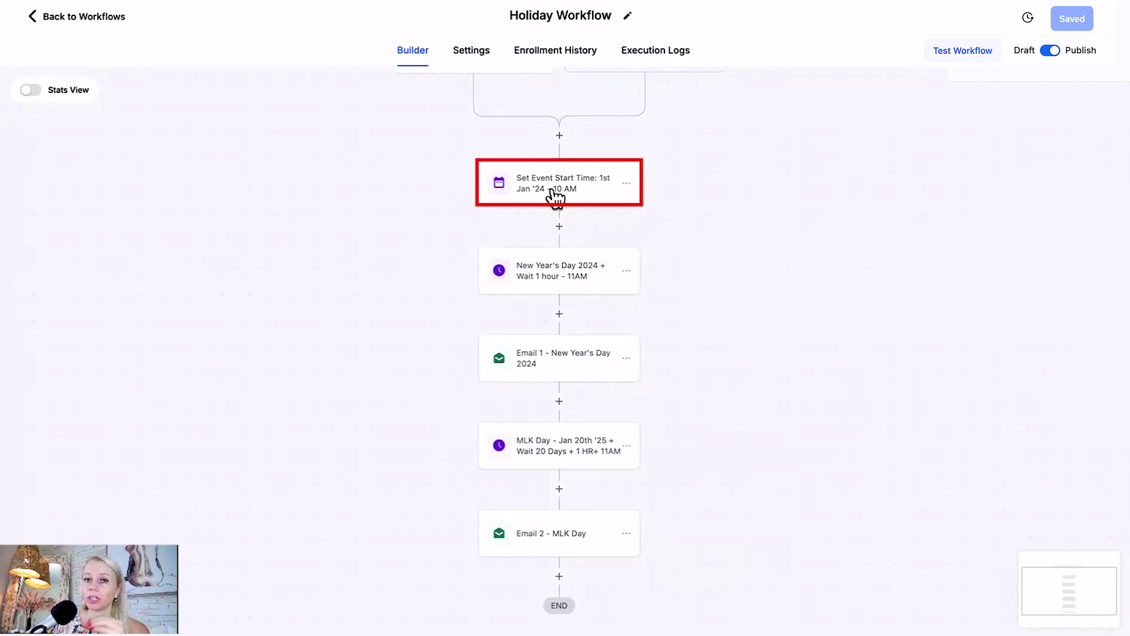
scroll(707, 227, "up", 2)
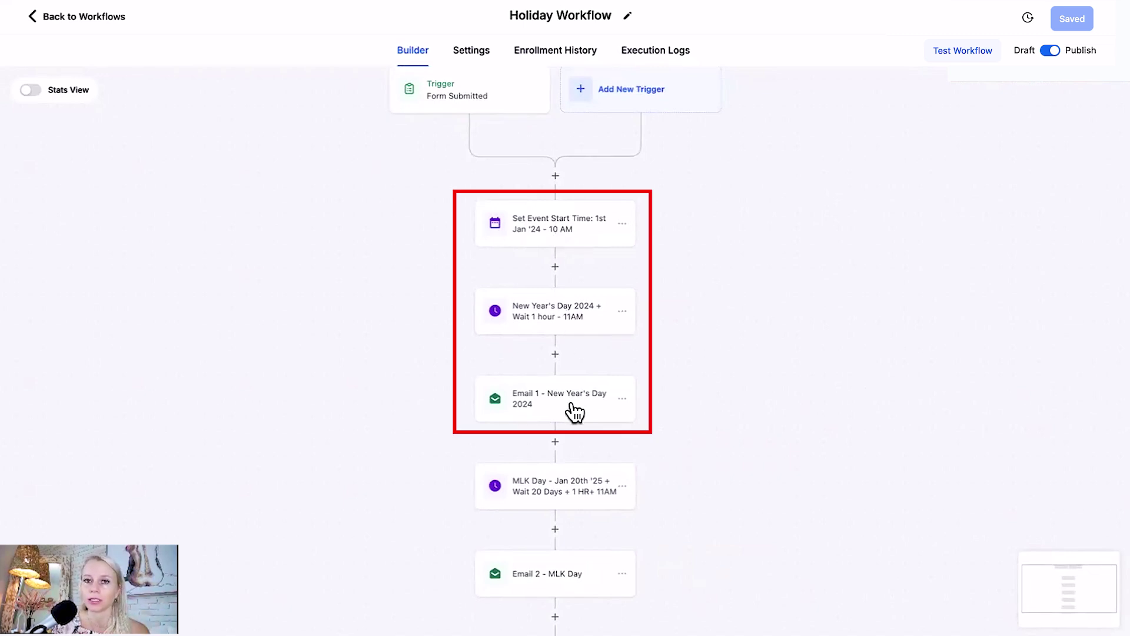
scroll(732, 399, "down", 3)
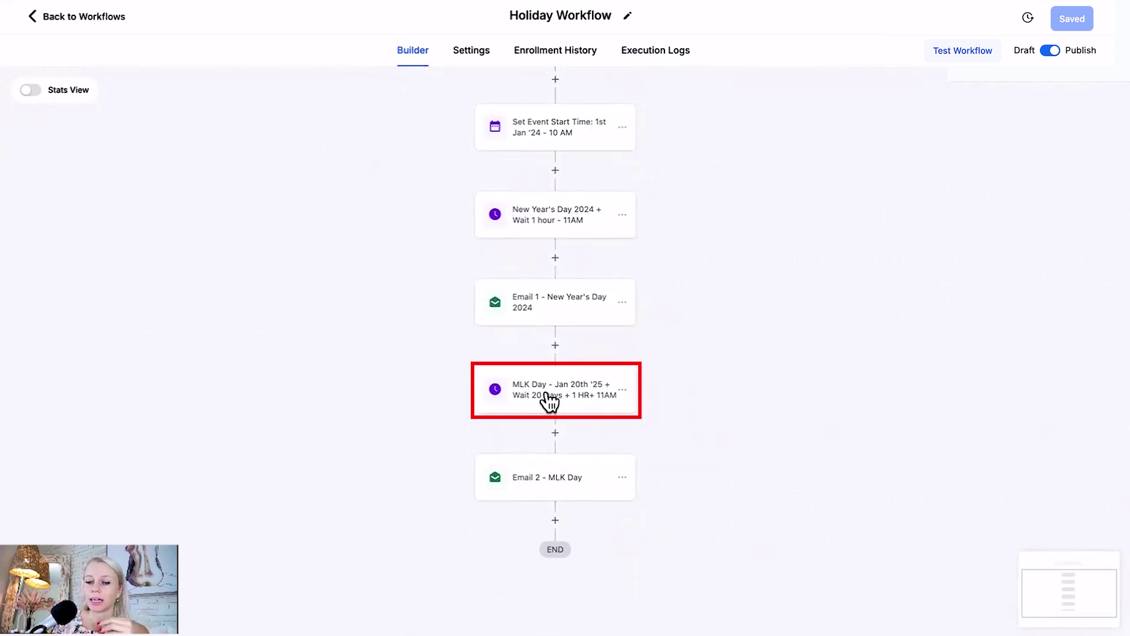
scroll(745, 338, "up", 1)
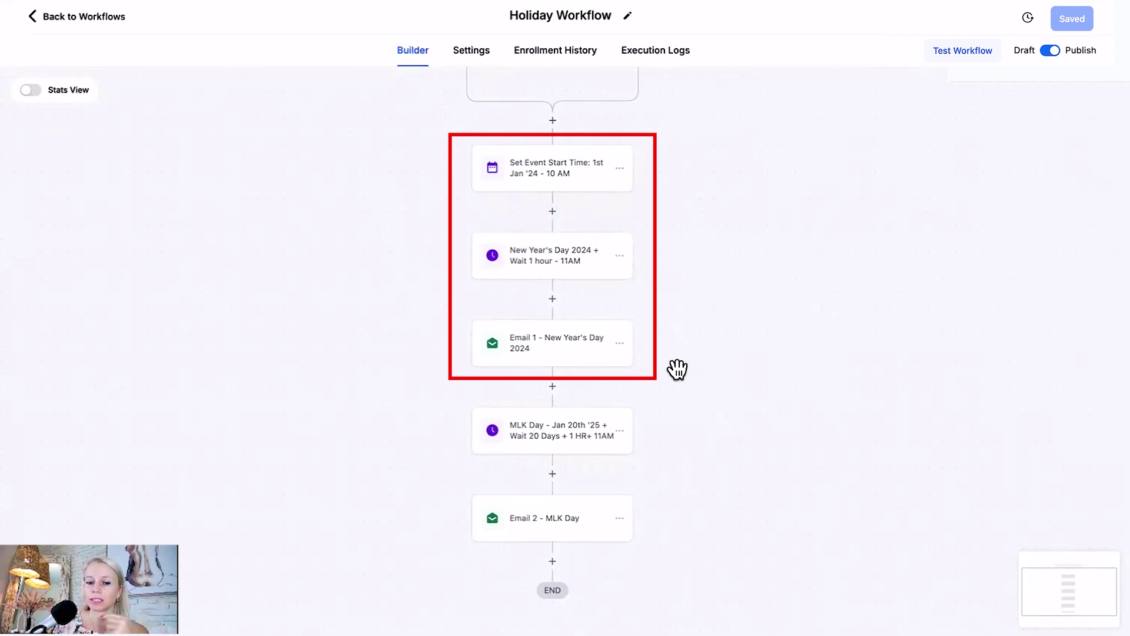
scroll(671, 395, "down", 1)
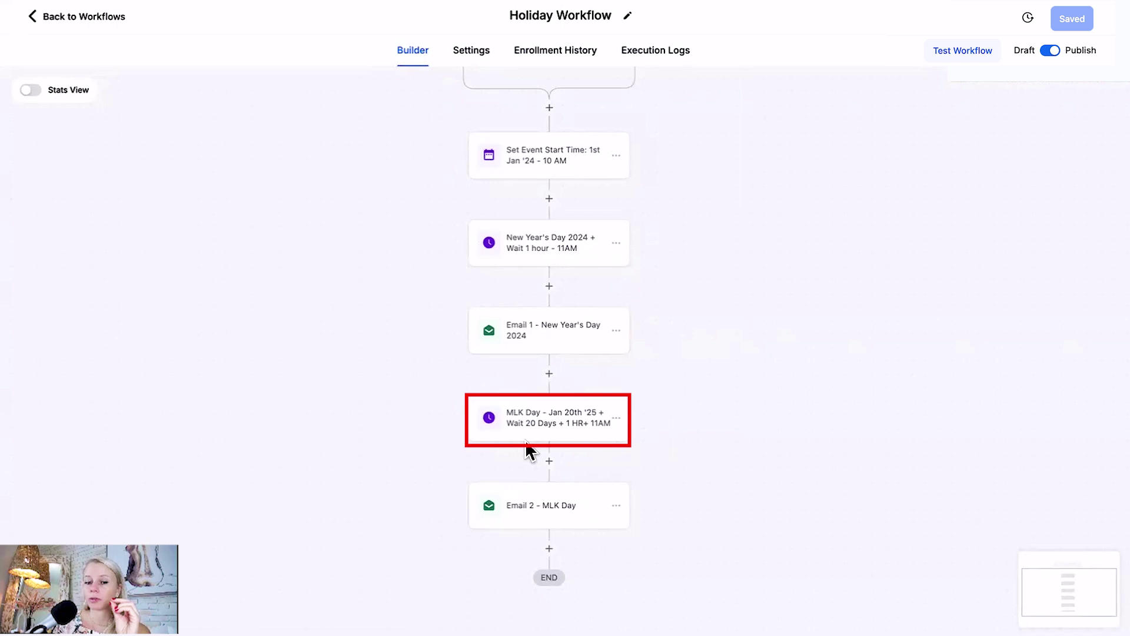
- Inspect the MLK Day wait (event time, 20 days) and the start date step without saving
left_click(550, 402)
left_click(692, 260)
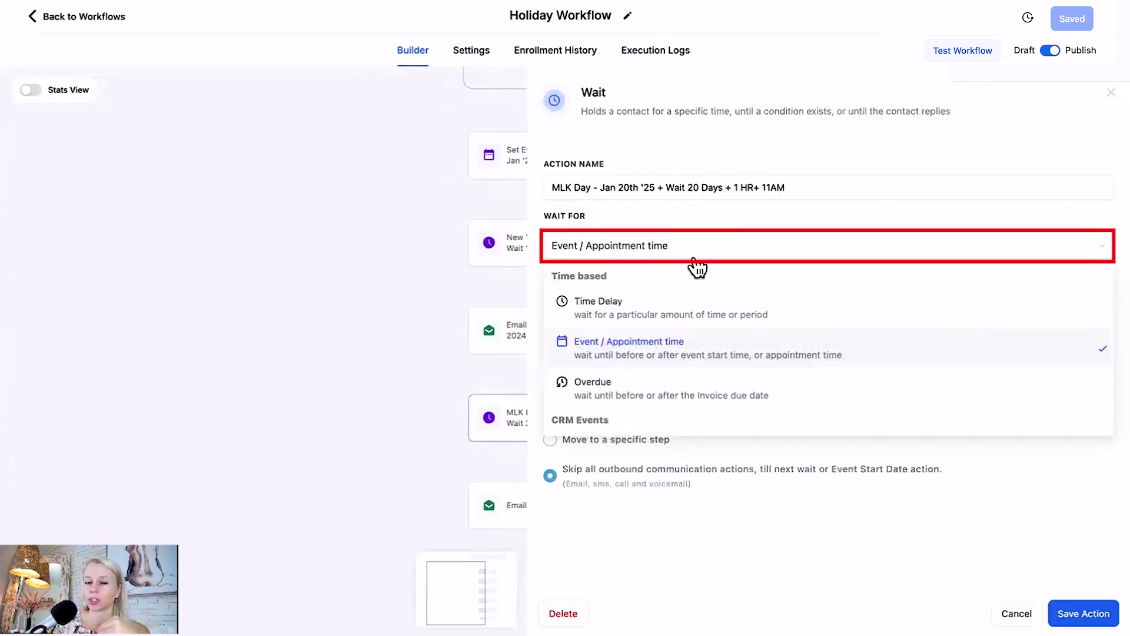
left_click(694, 355)
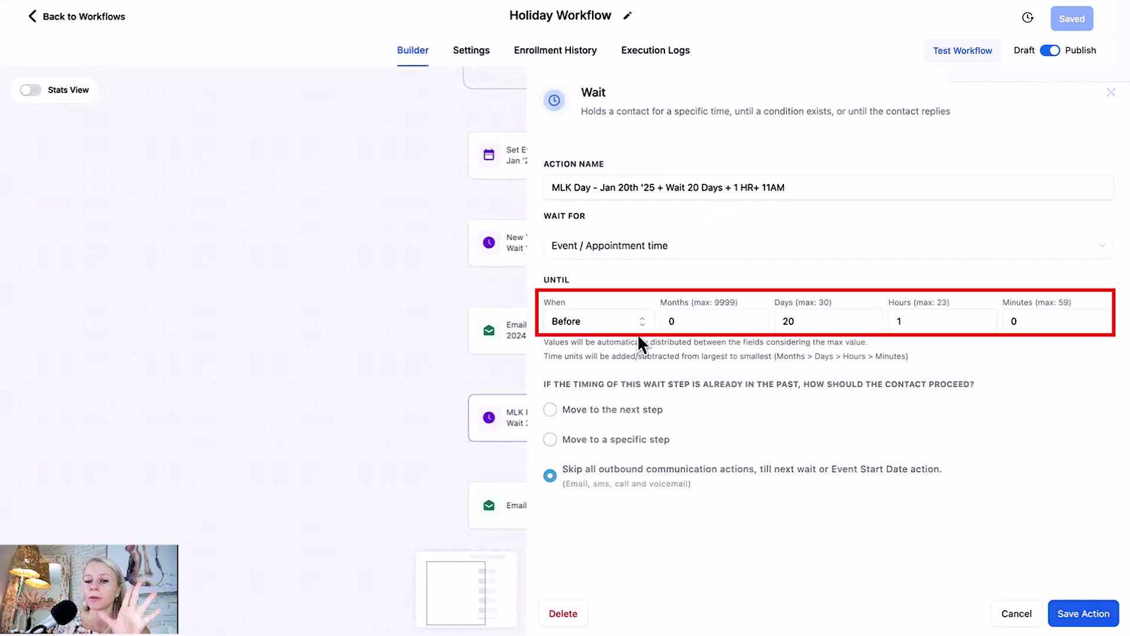
left_click(795, 321)
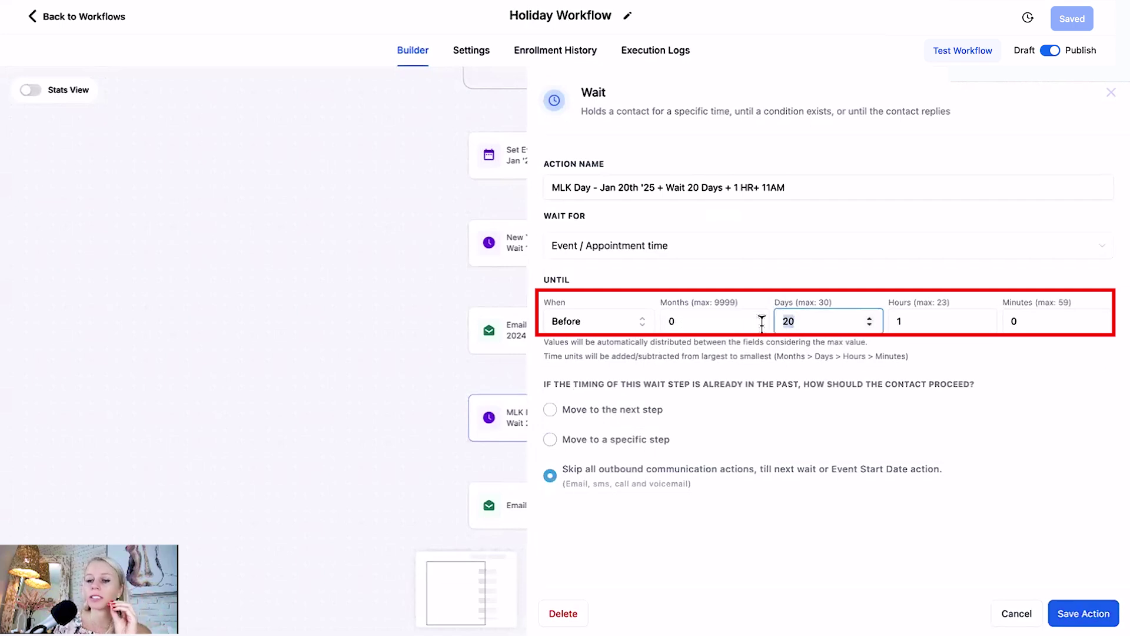
key("Tab")
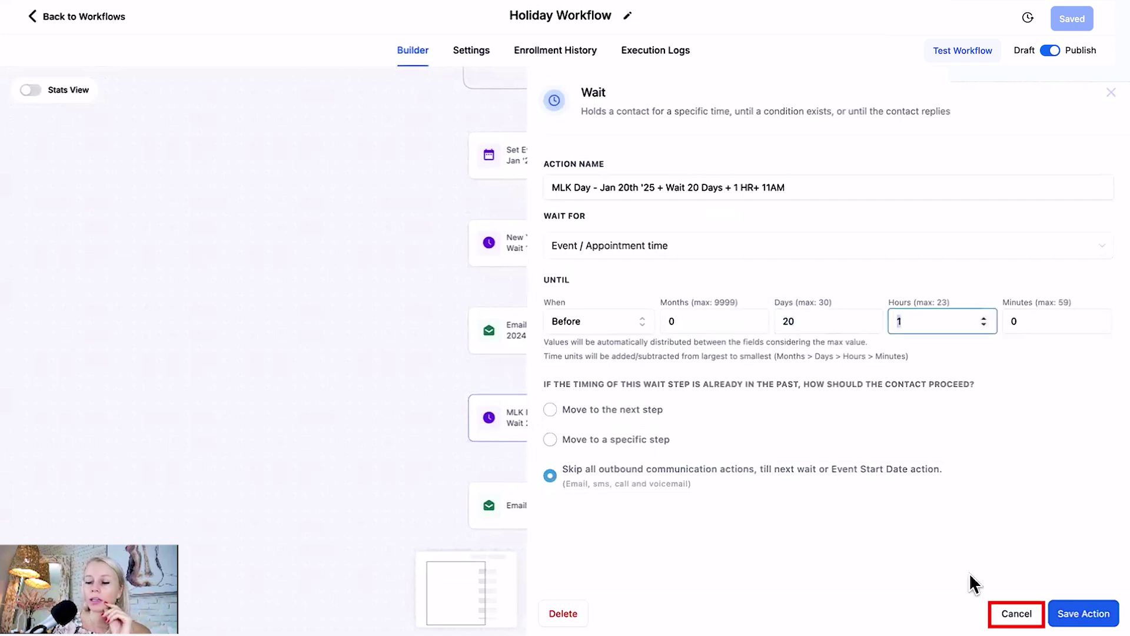
left_click(1017, 613)
left_click(600, 162)
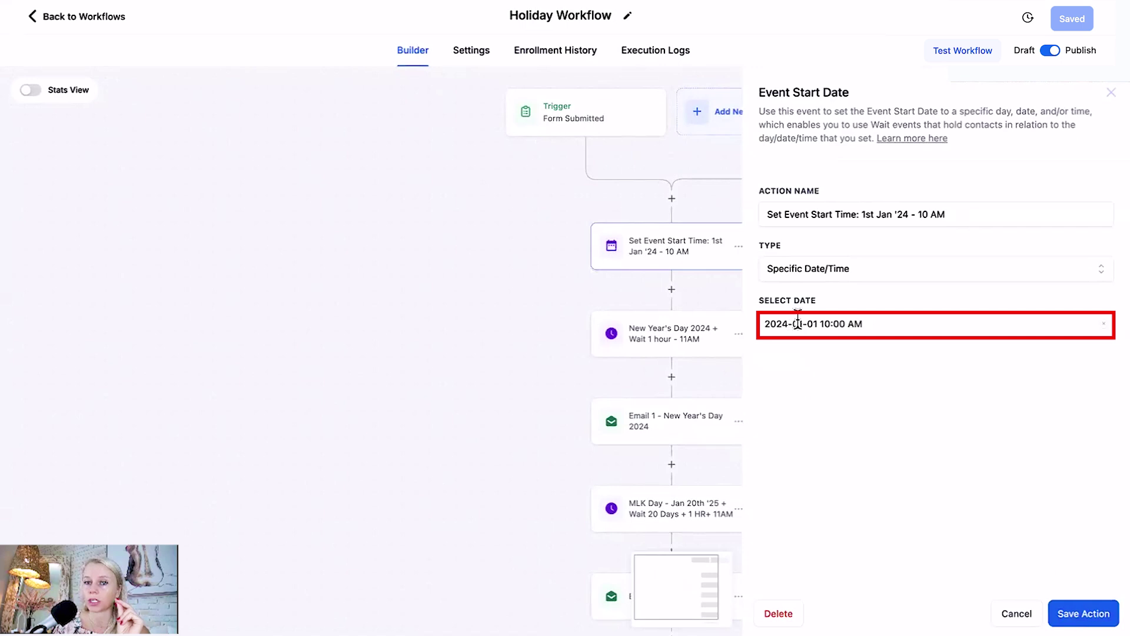
left_click(1018, 613)
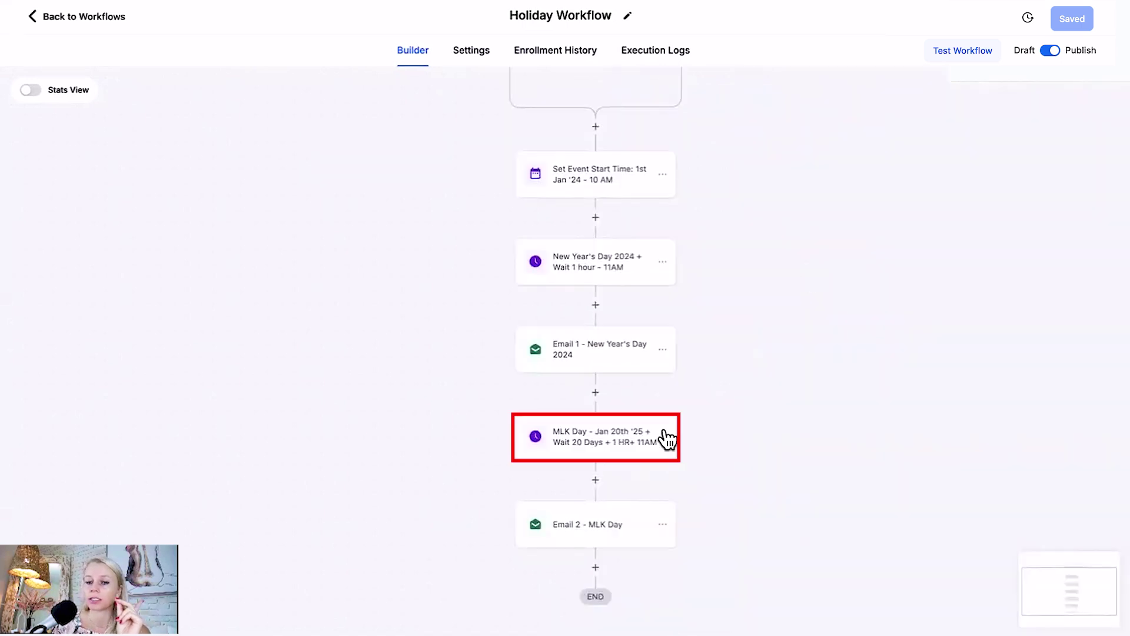
- Recheck the MLK Day wait's name, 20 days and 1 hour values, then cancel
left_click(581, 436)
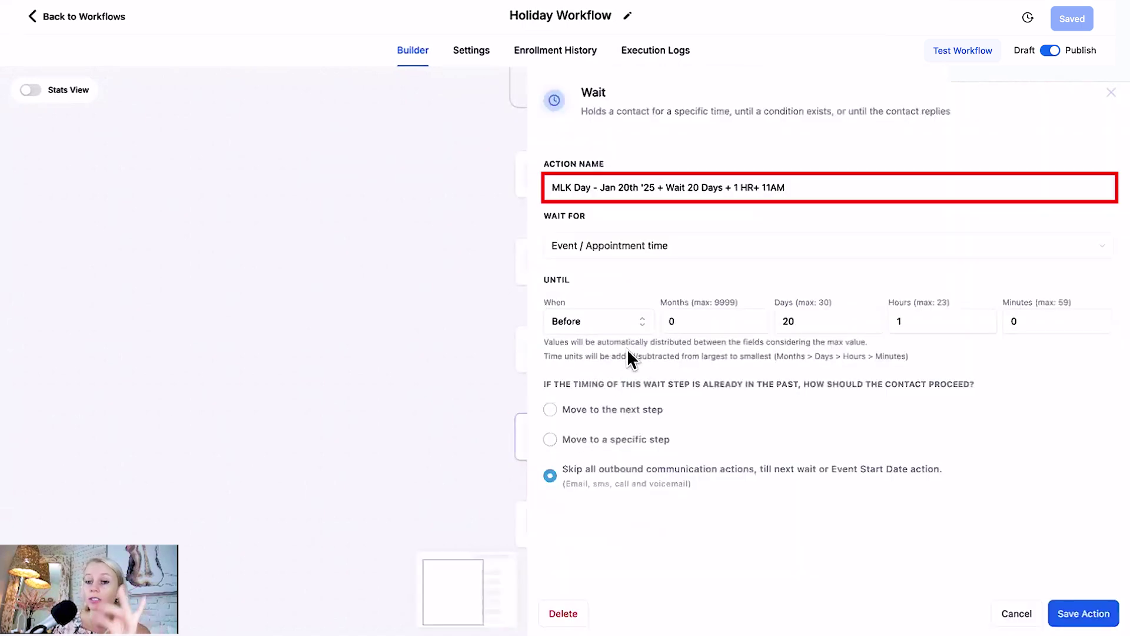
double_click(648, 187)
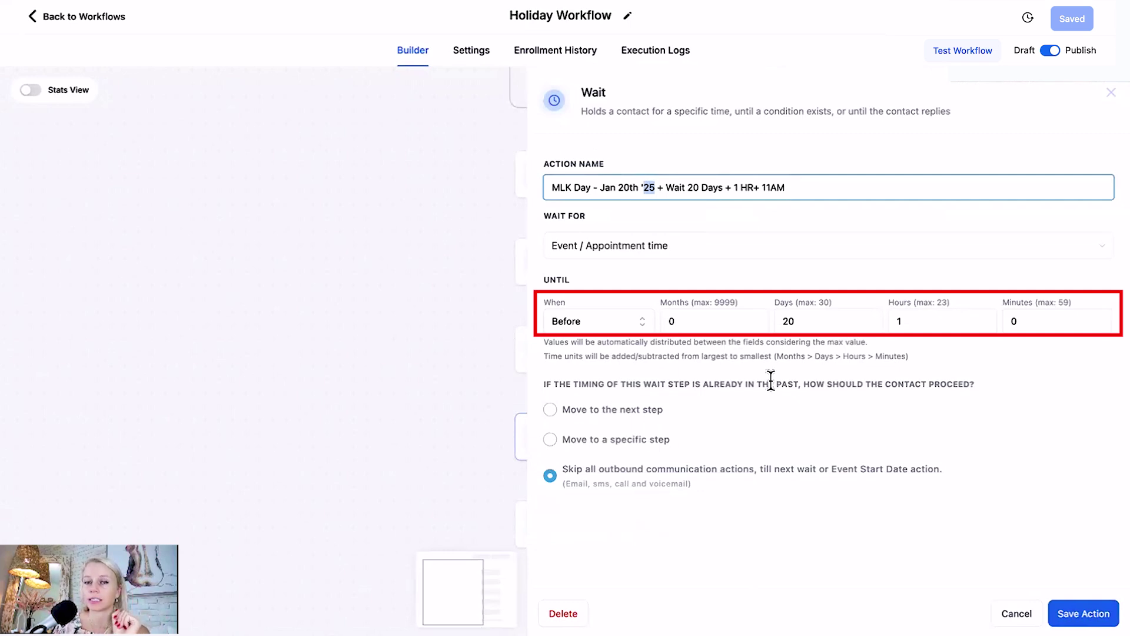
left_click(787, 321)
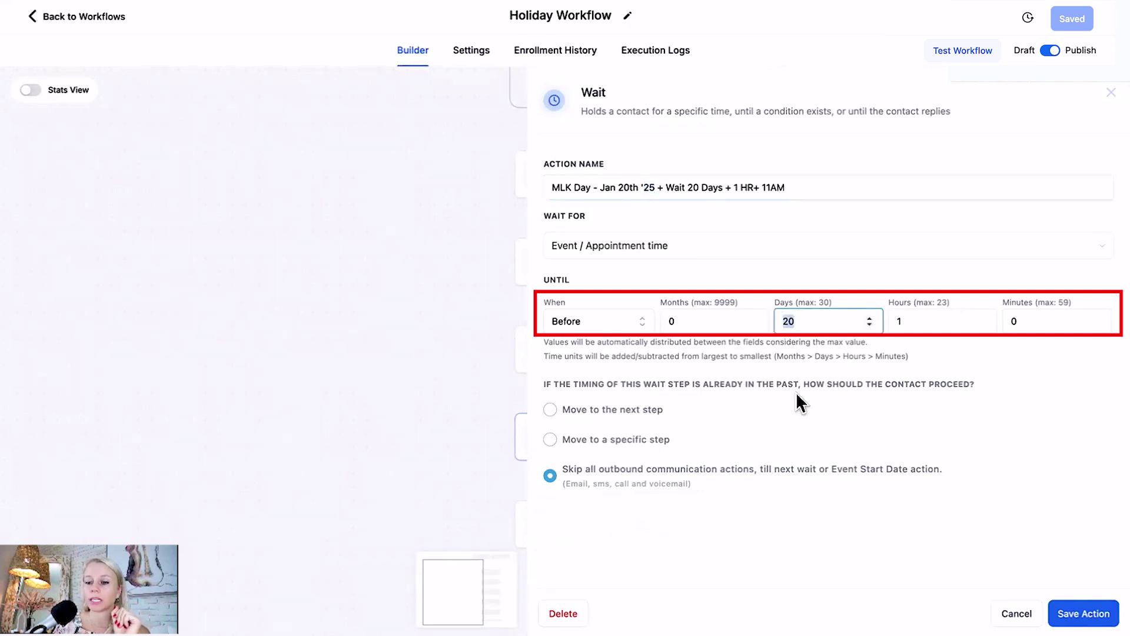
left_click(912, 321)
left_click(761, 189)
double_click(760, 189)
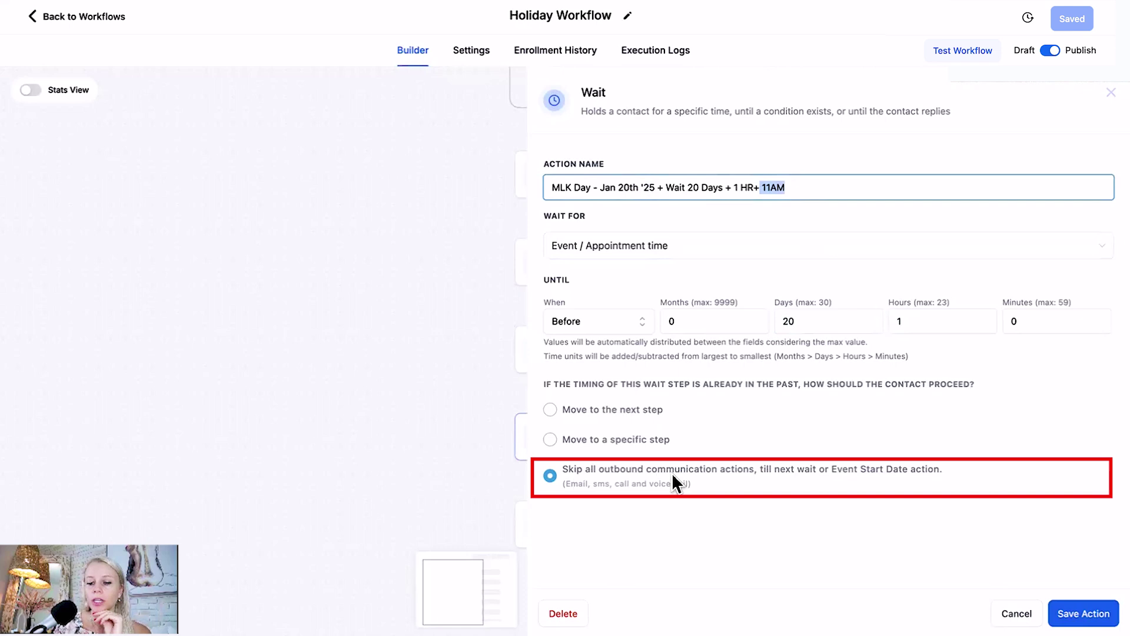
left_click(1016, 612)
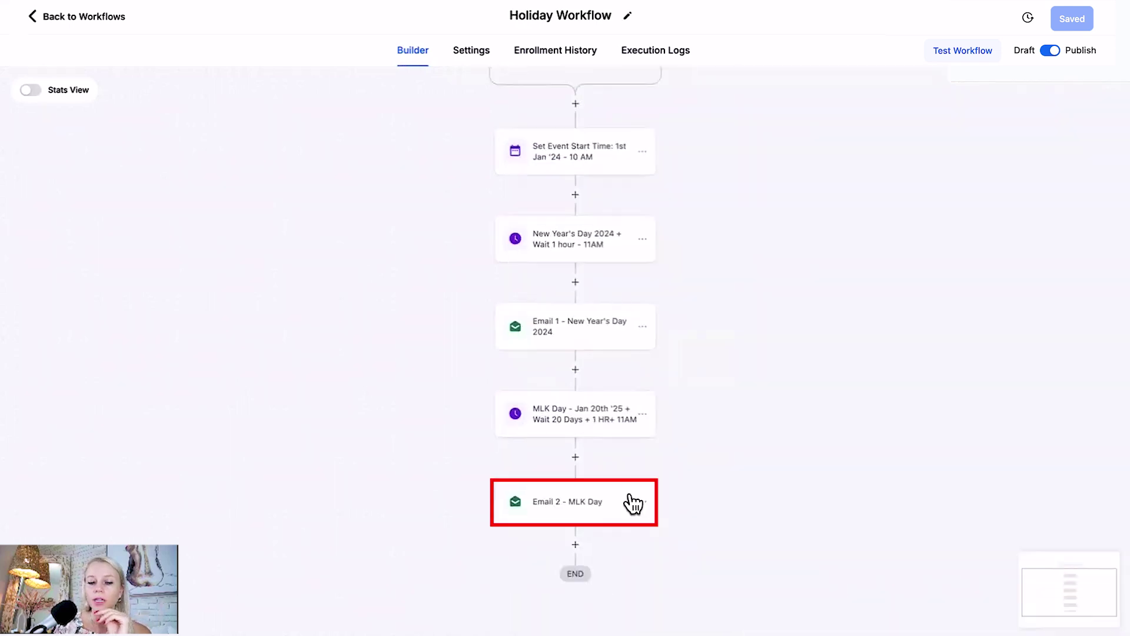
- Copy all actions from the MLK Day wait onward and paste them after Email 2
left_click(558, 518)
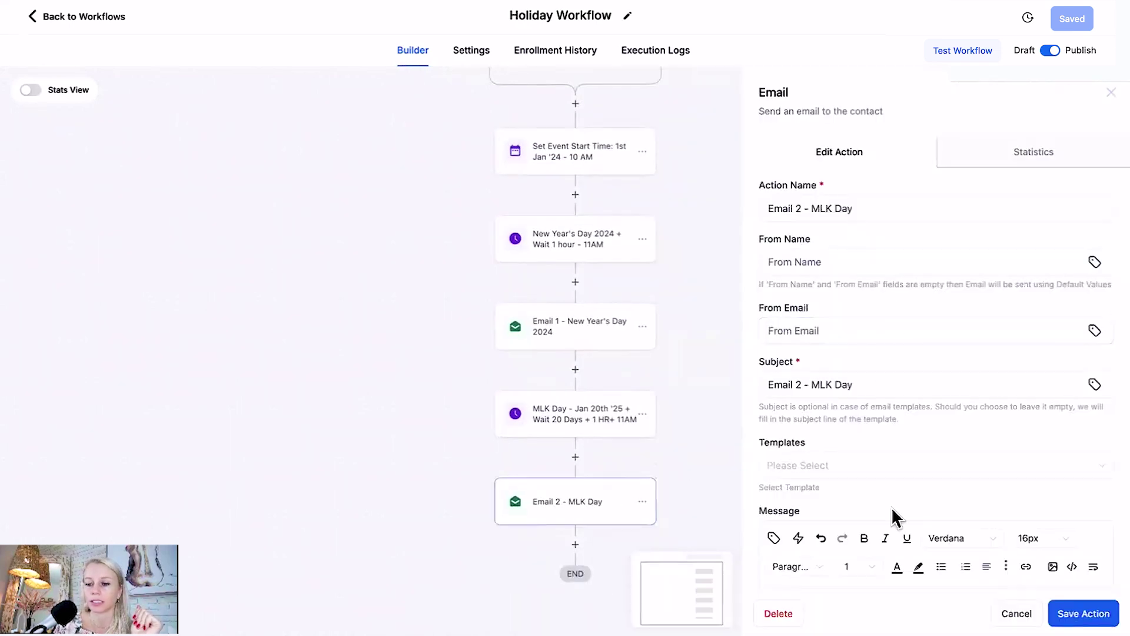
key("Escape")
left_click_drag(799, 495, 783, 326)
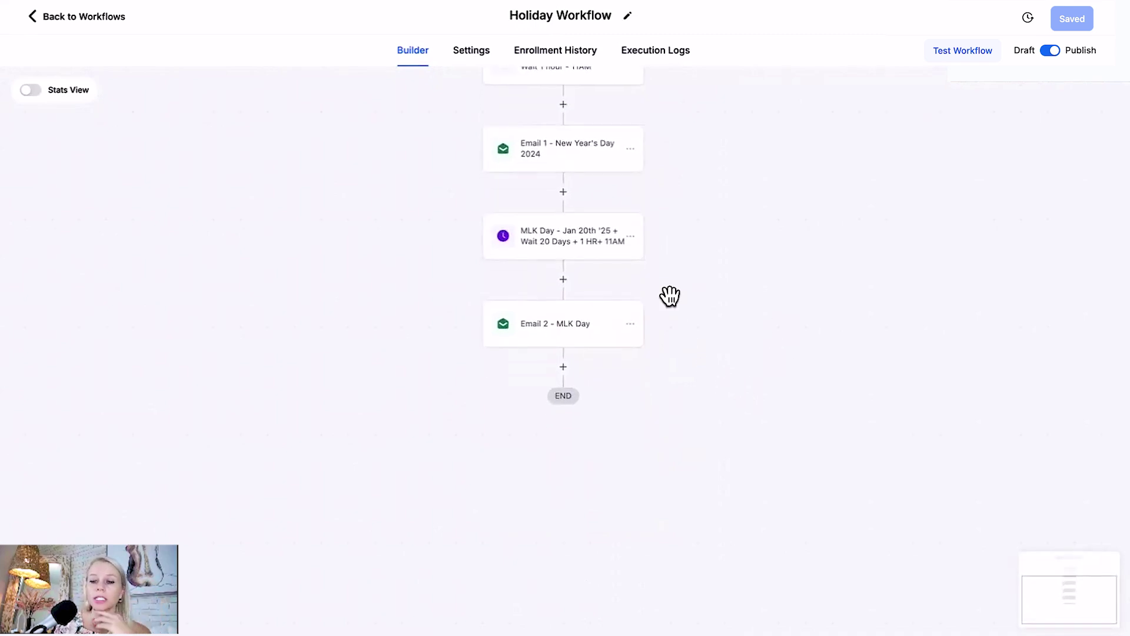
left_click_drag(707, 242, 709, 322)
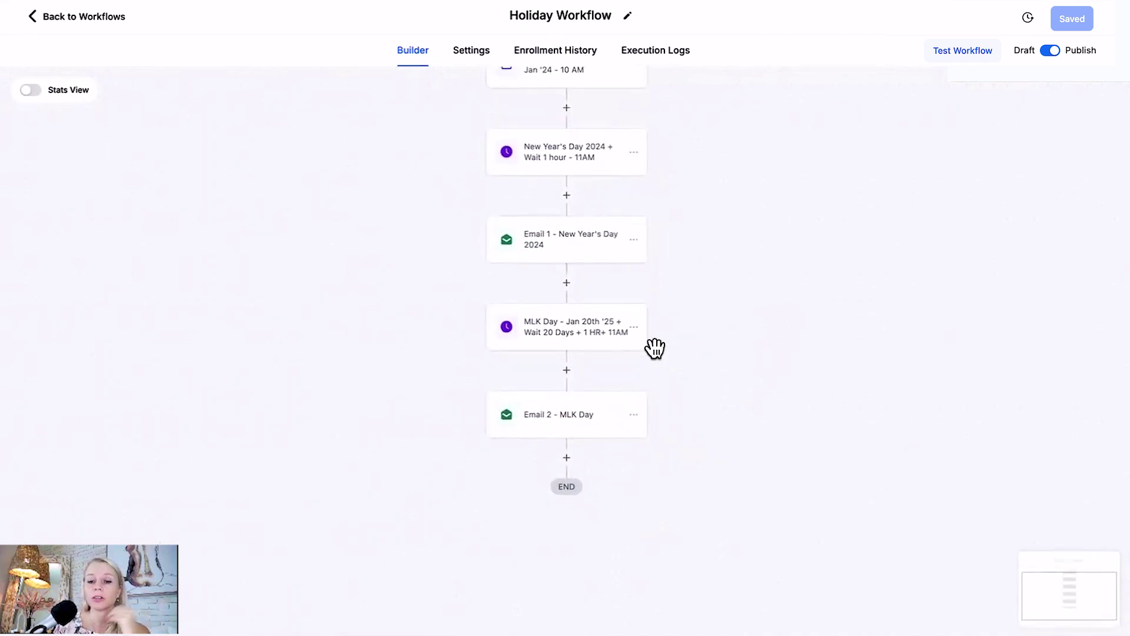
left_click(634, 328)
left_click(723, 387)
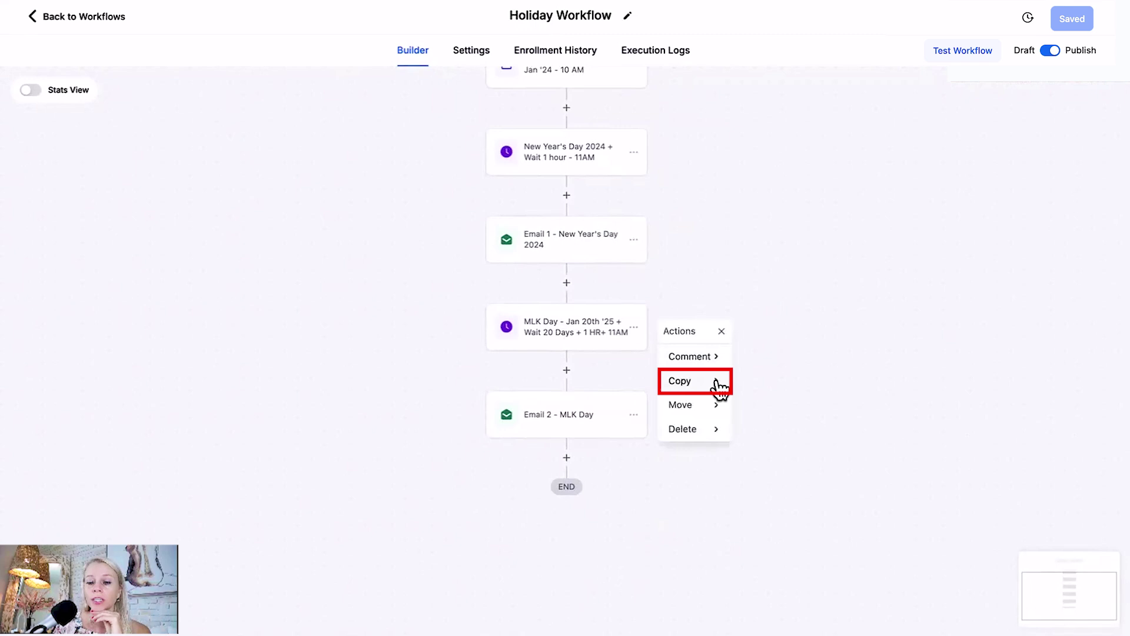
left_click(779, 394)
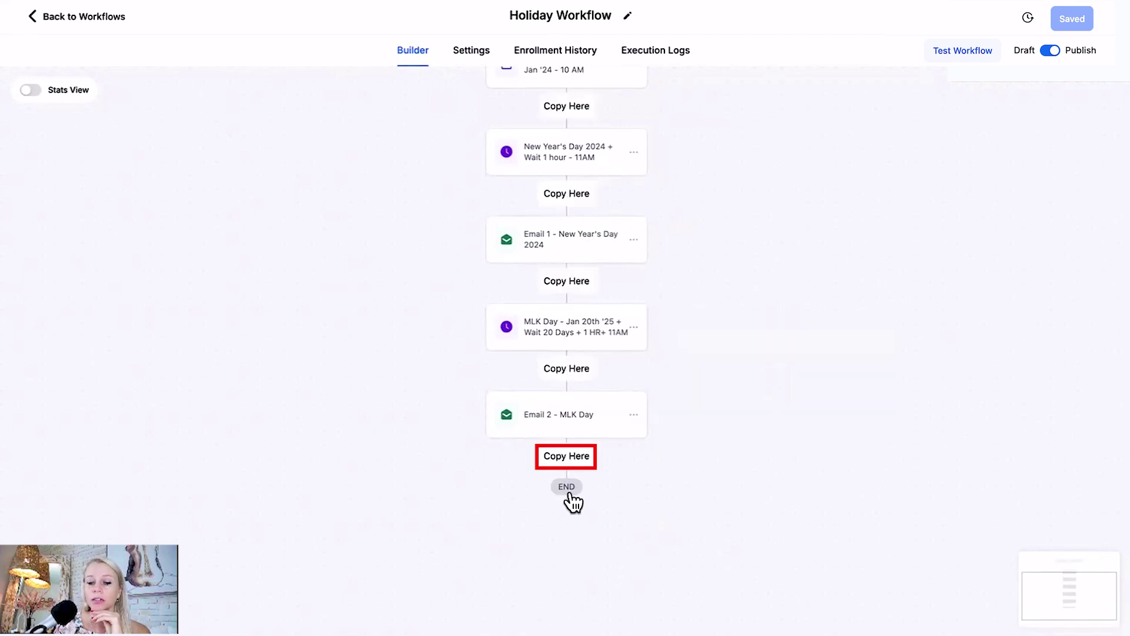
left_click(564, 465)
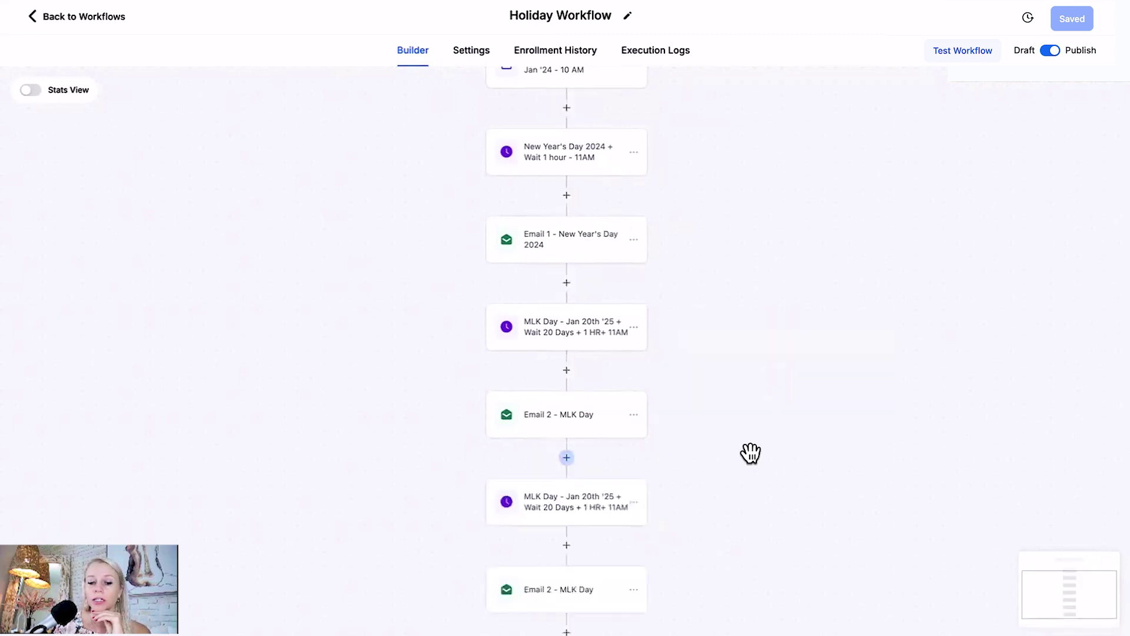
left_click_drag(749, 454, 747, 312)
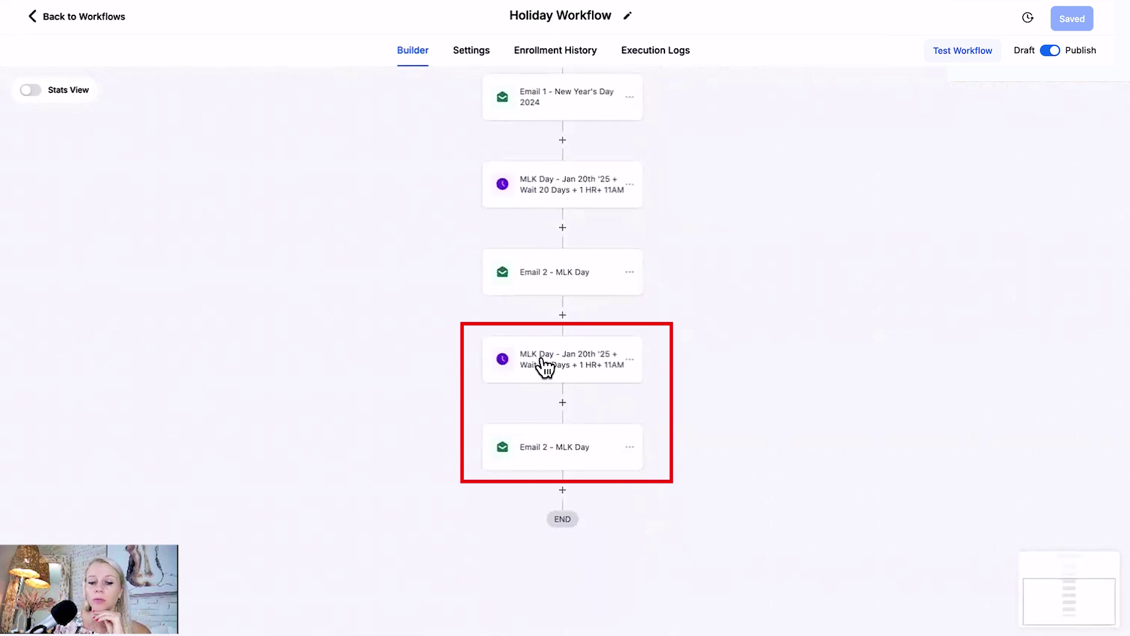
- Rename the copied wait to Holiday - Jan 29th '25 + Wait 29 Days + 1 HR+ 11AM, waiting 29 days
left_click(545, 369)
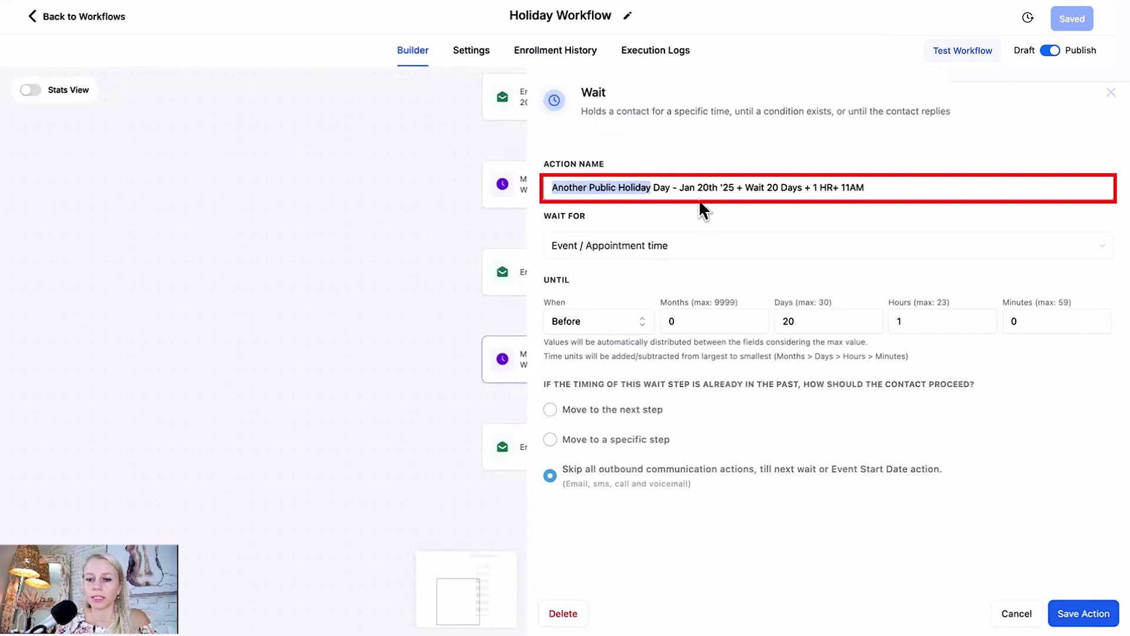
left_click_drag(711, 188, 697, 189)
type("29")
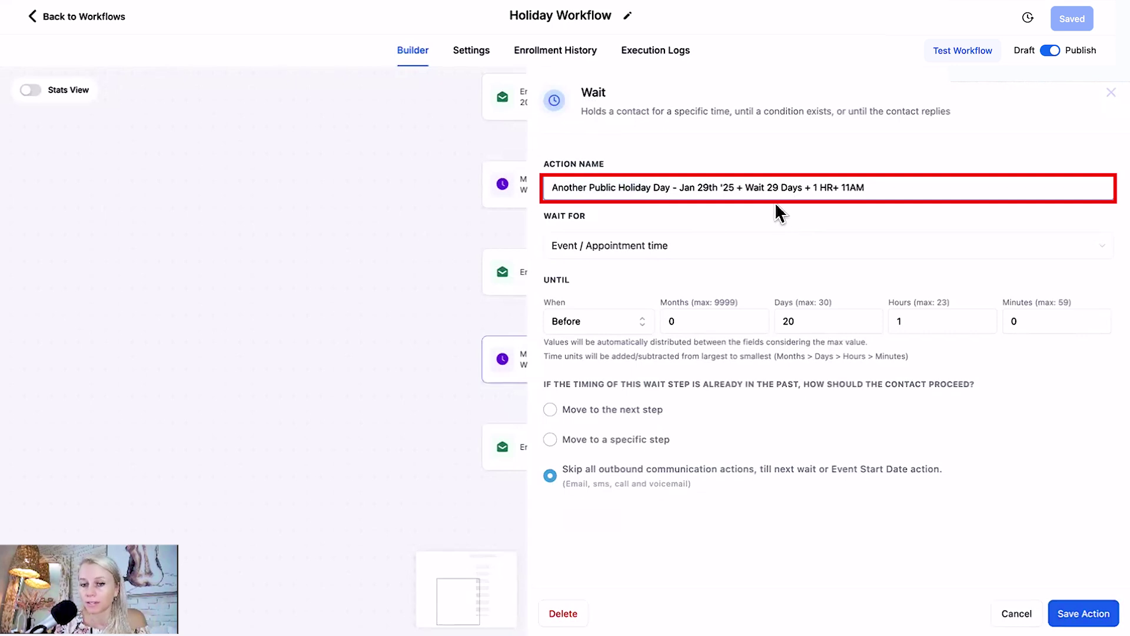
left_click_drag(652, 187, 570, 244)
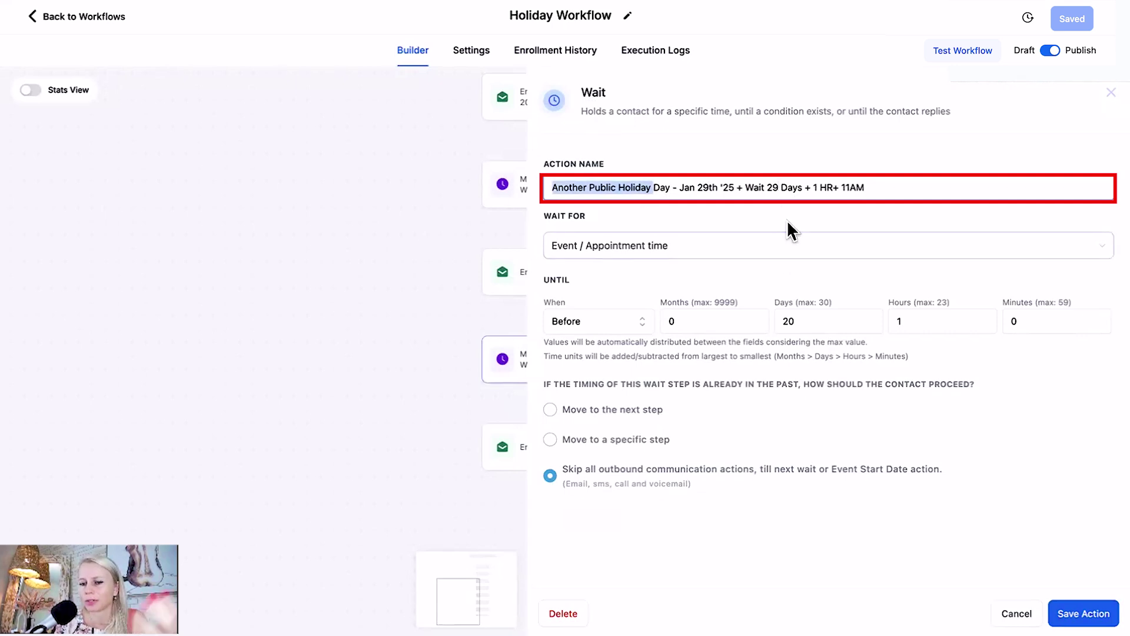
left_click(788, 322)
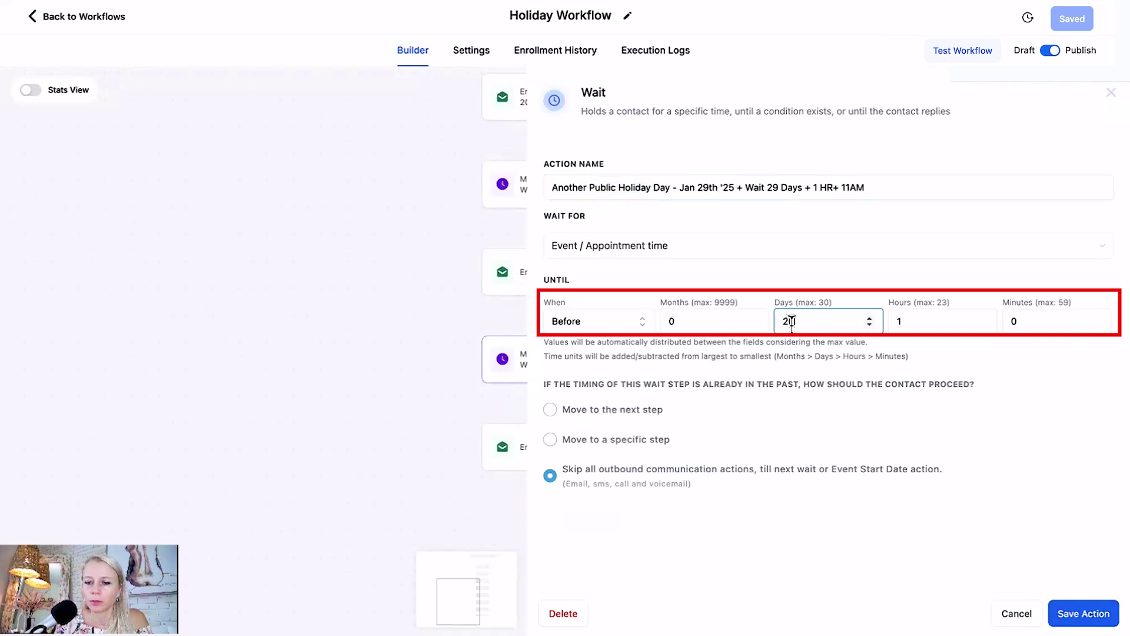
left_click(879, 360)
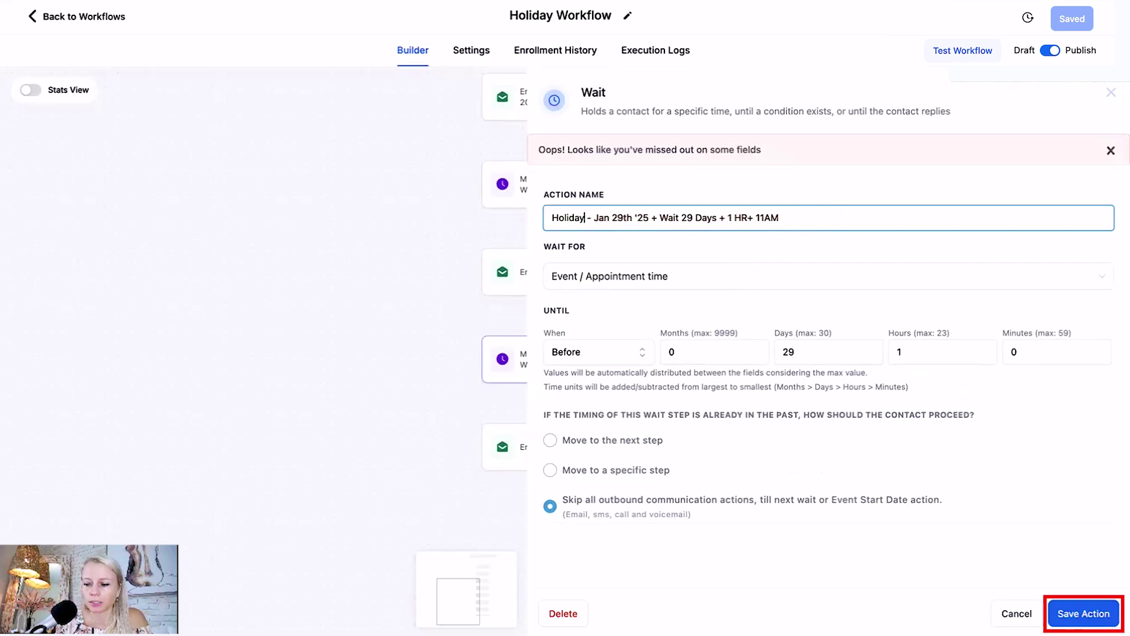
left_click(1096, 612)
- Rename the copied email to Email 3 - Another Email, edit its message, and save
left_click(568, 415)
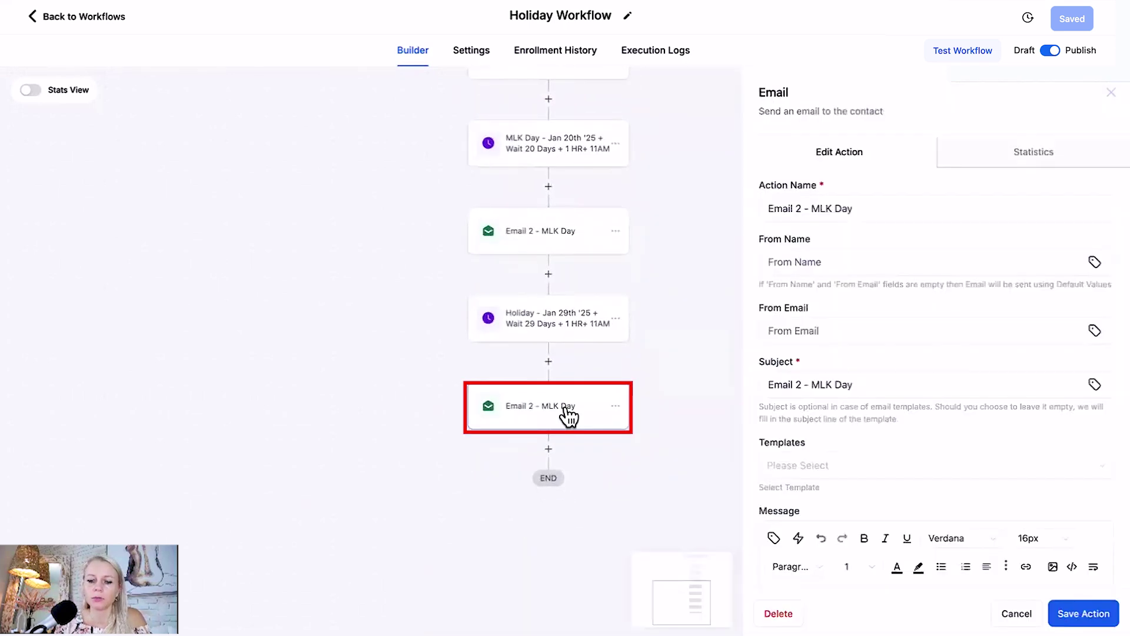
left_click(802, 208)
key("BackSpace")
type("3")
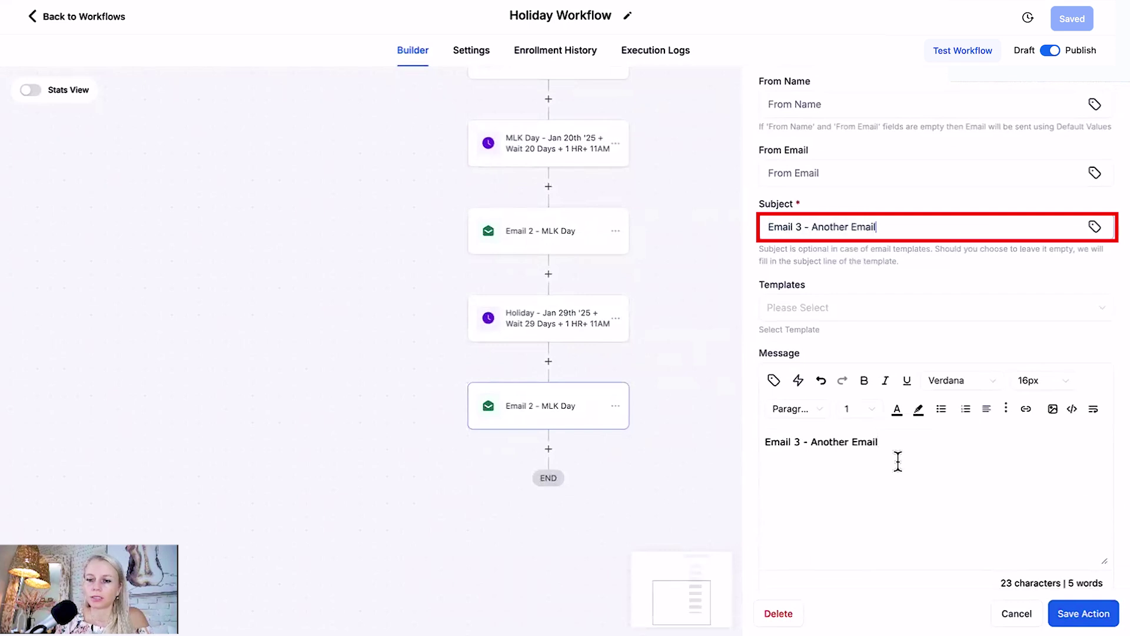
left_click(895, 462)
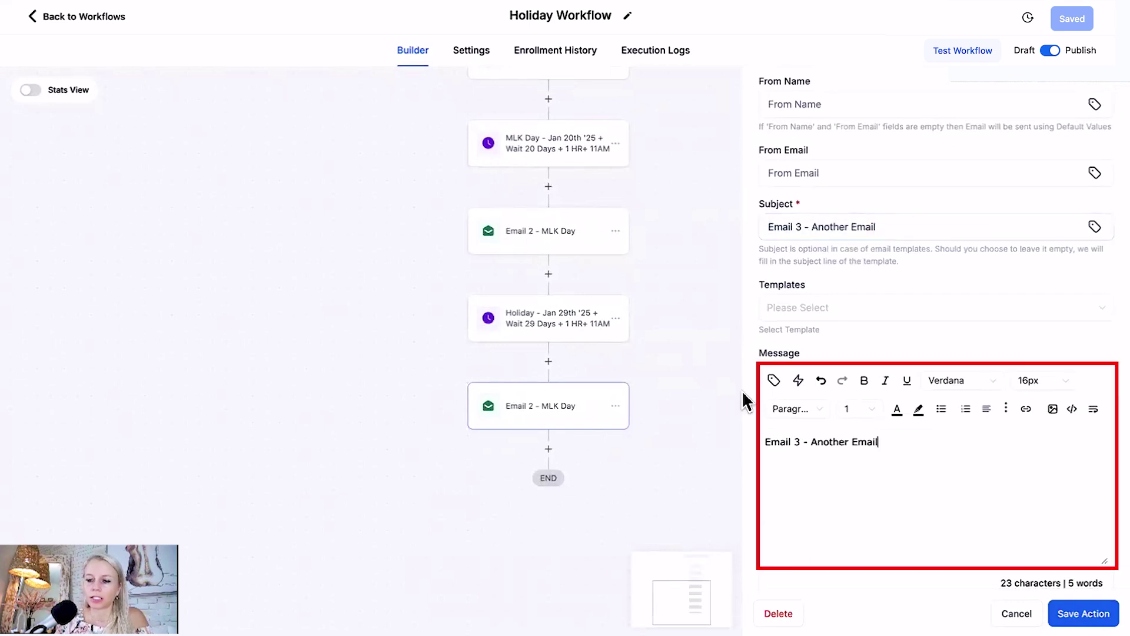
left_click(1083, 614)
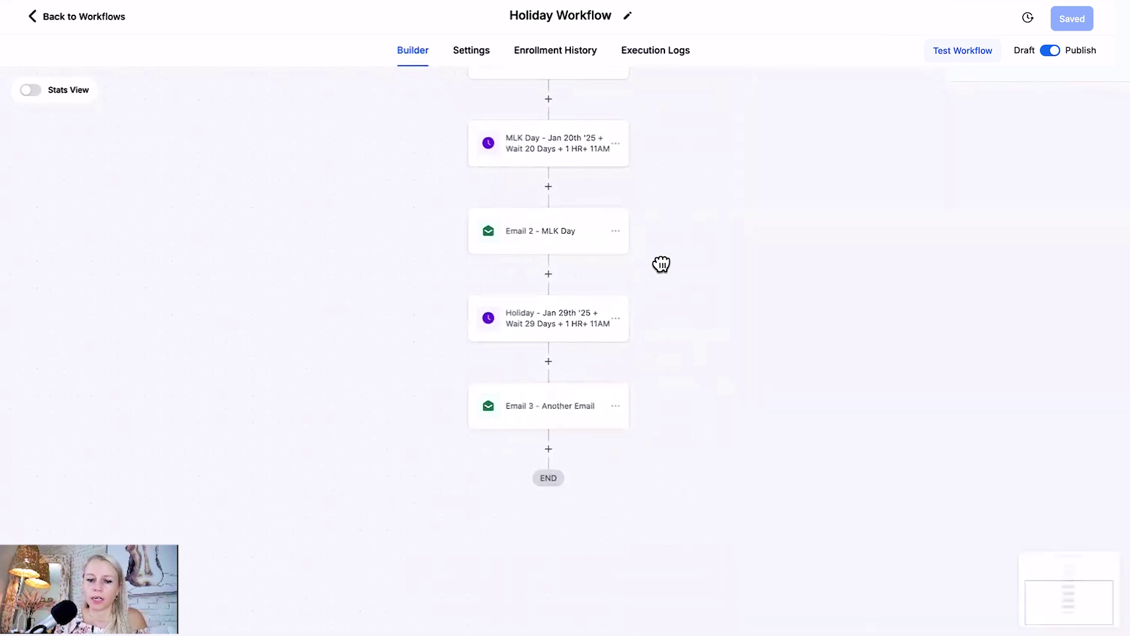
- Run the workflow test on the chosen contact
left_click_drag(661, 264, 663, 368)
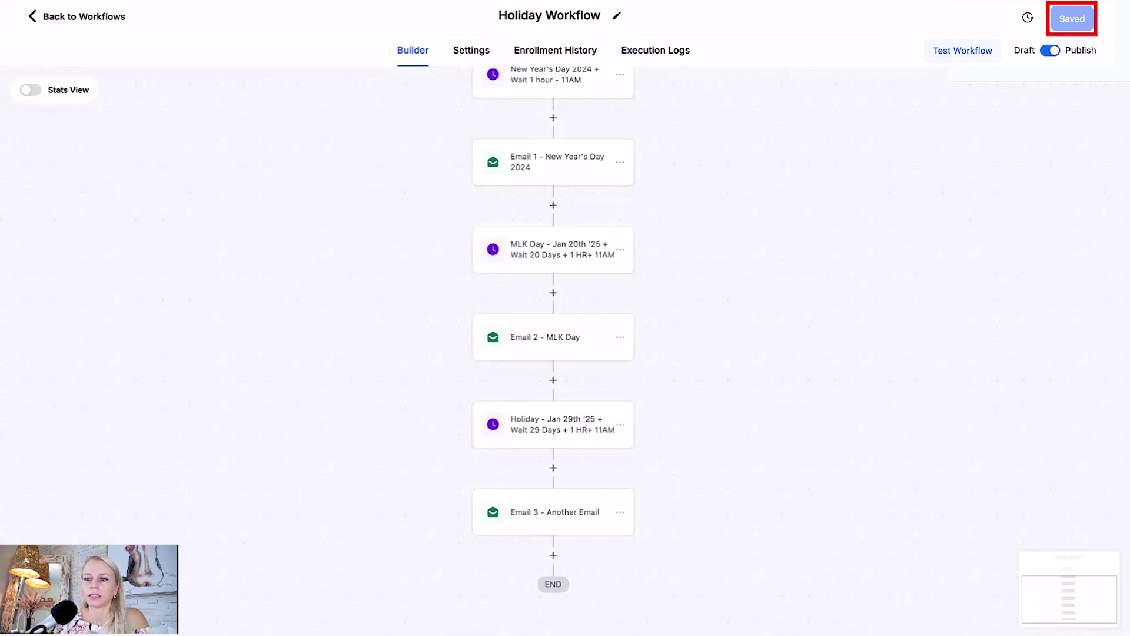
left_click_drag(797, 267, 799, 281)
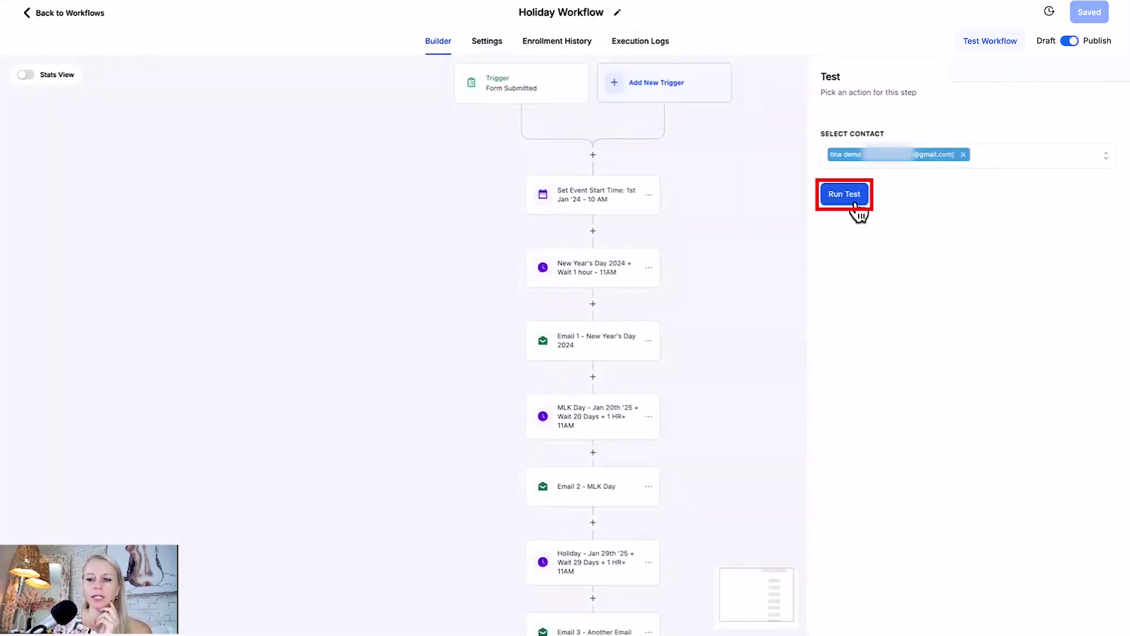
left_click(845, 194)
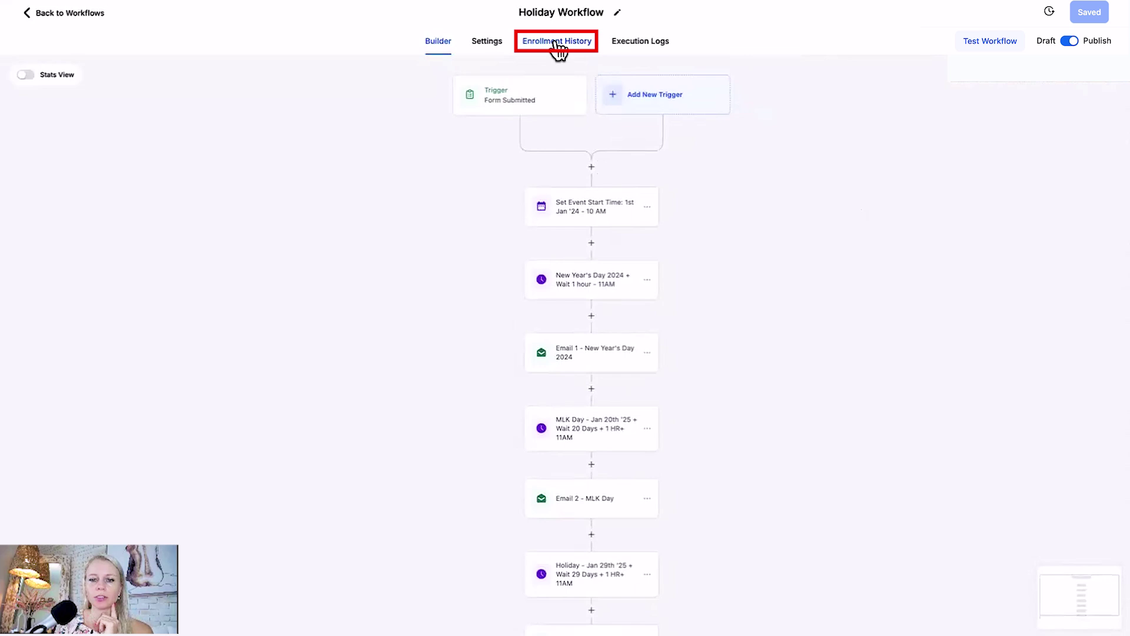
- View Enrollment History showing the latest run finished at the Holiday - Jan 29th '25 wait
left_click(556, 43)
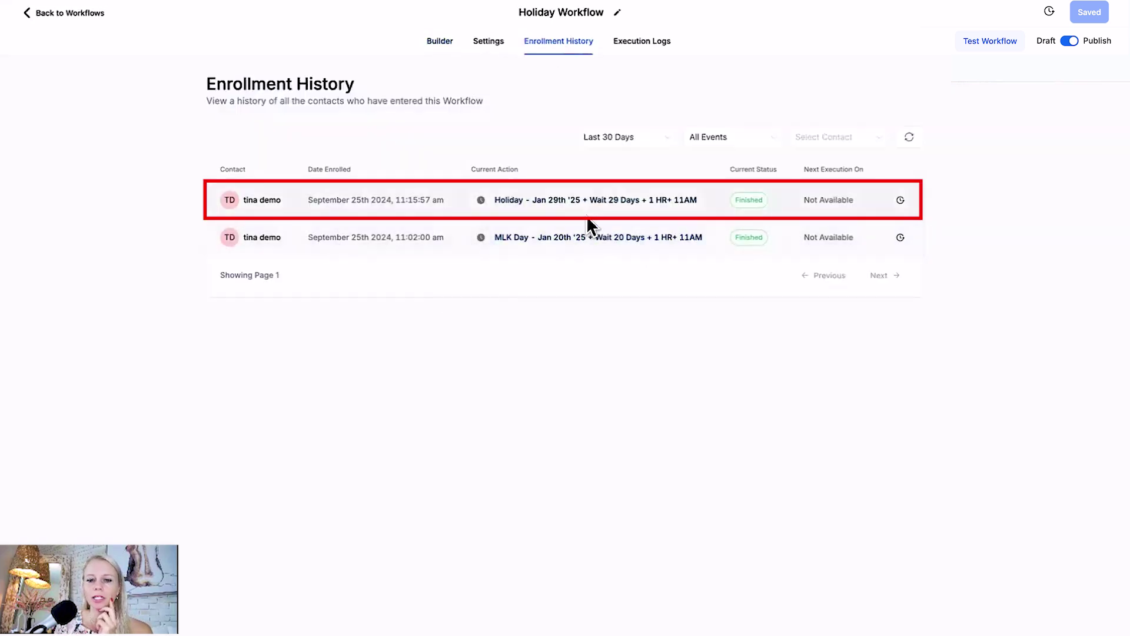